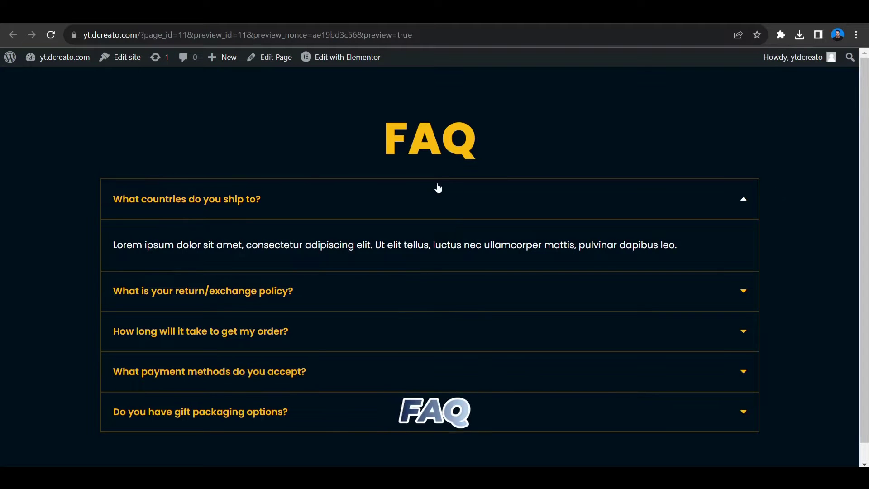
Scroll the page and toggle the first and return/exchange FAQ answers open and closed.
{"action": "scroll", "coordinate": [355, 345], "scroll_direction": "down", "scroll_amount": 1}
{"action": "scroll", "coordinate": [373, 278], "scroll_direction": "up", "scroll_amount": 1}
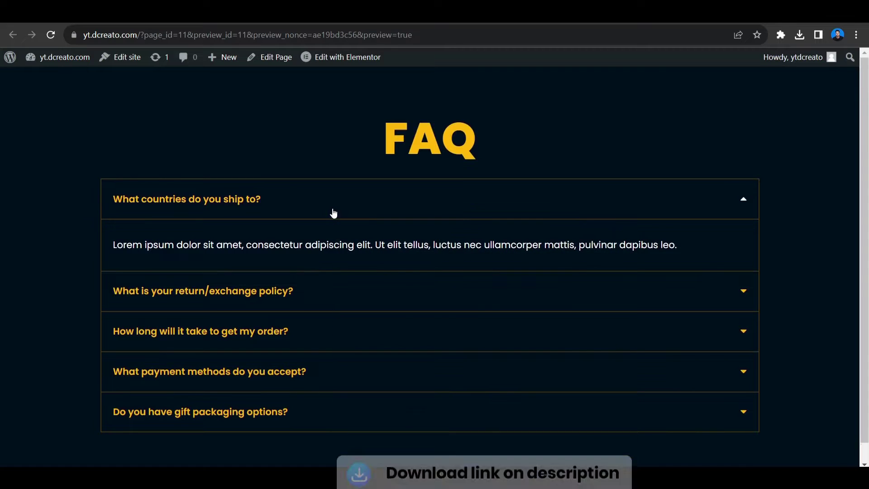
{"action": "scroll", "coordinate": [194, 305], "scroll_direction": "down", "scroll_amount": 1}
{"action": "scroll", "coordinate": [202, 272], "scroll_direction": "up", "scroll_amount": 1}
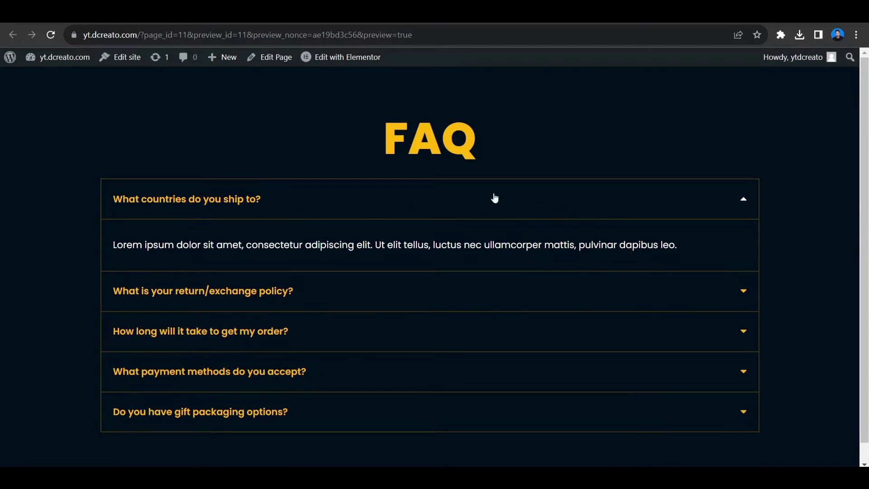
{"action": "left_click", "coordinate": [289, 201]}
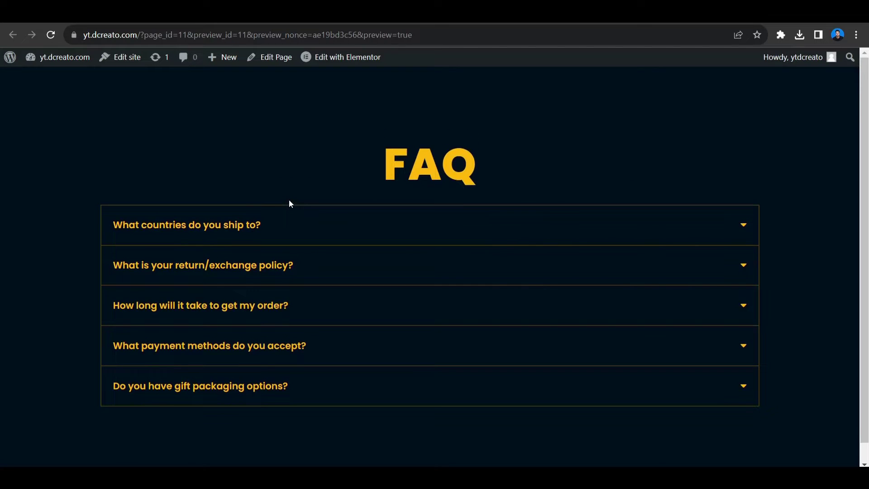
{"action": "left_click", "coordinate": [289, 223]}
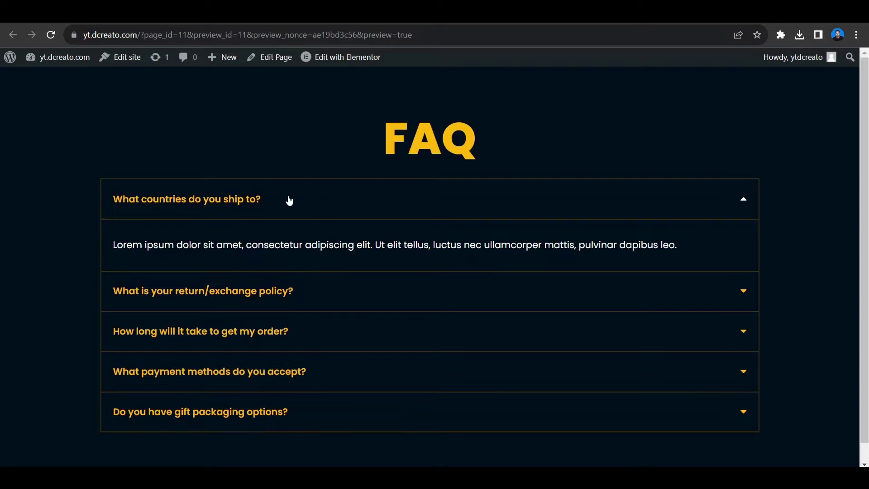
{"action": "left_click", "coordinate": [289, 200]}
{"action": "left_click", "coordinate": [319, 273]}
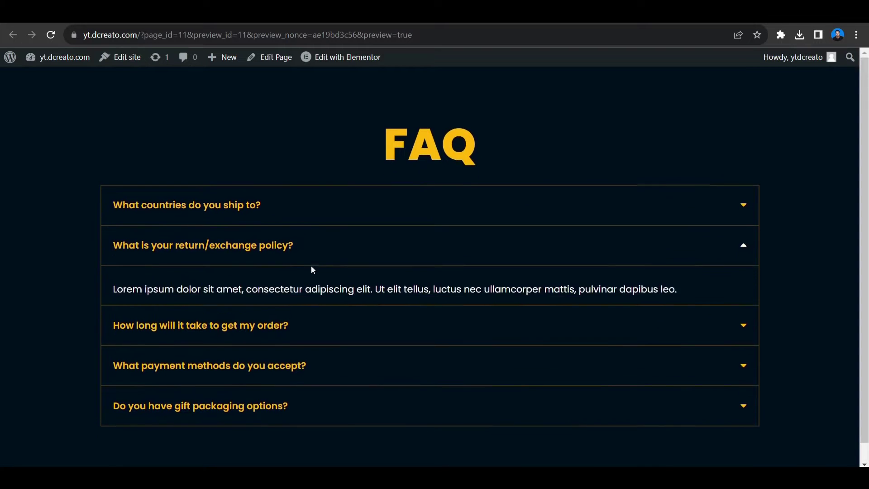
{"action": "left_click", "coordinate": [338, 239]}
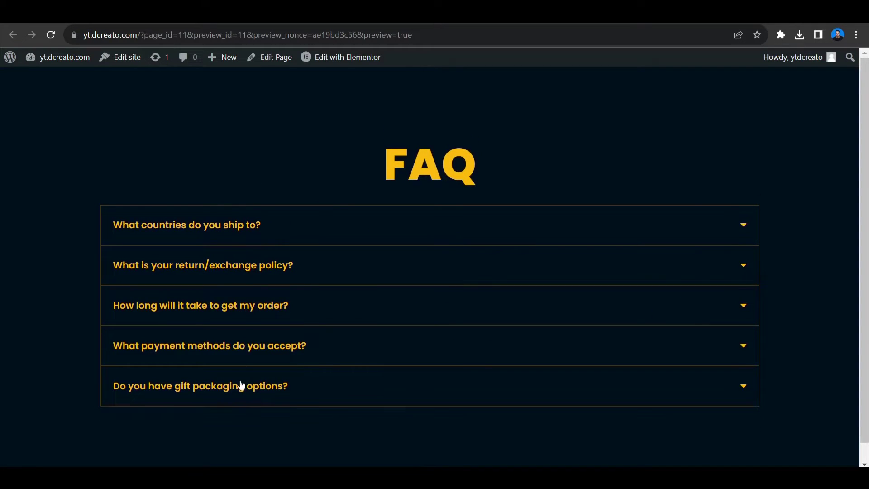
Open the gift, payment, delivery, returns and shipping answers, then delete the whole FAQ section.
{"action": "left_click", "coordinate": [322, 392]}
{"action": "left_click", "coordinate": [322, 330]}
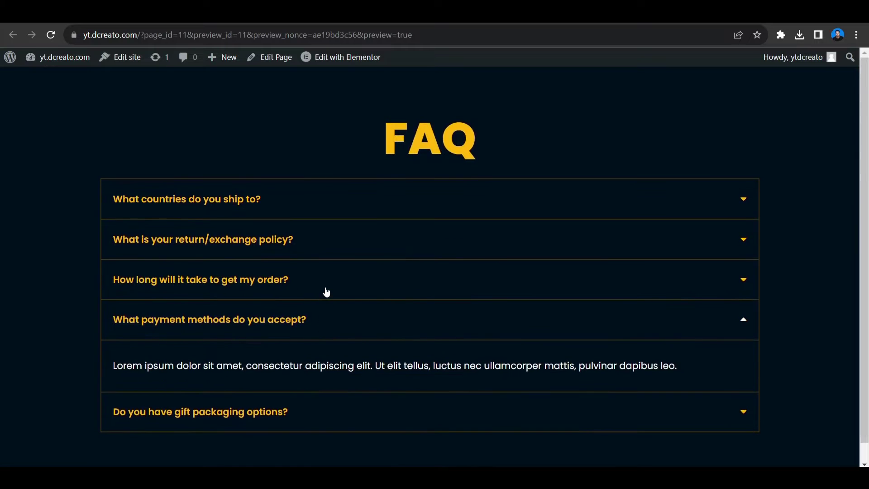
{"action": "left_click", "coordinate": [326, 289]}
{"action": "left_click", "coordinate": [325, 256]}
{"action": "left_click", "coordinate": [324, 206]}
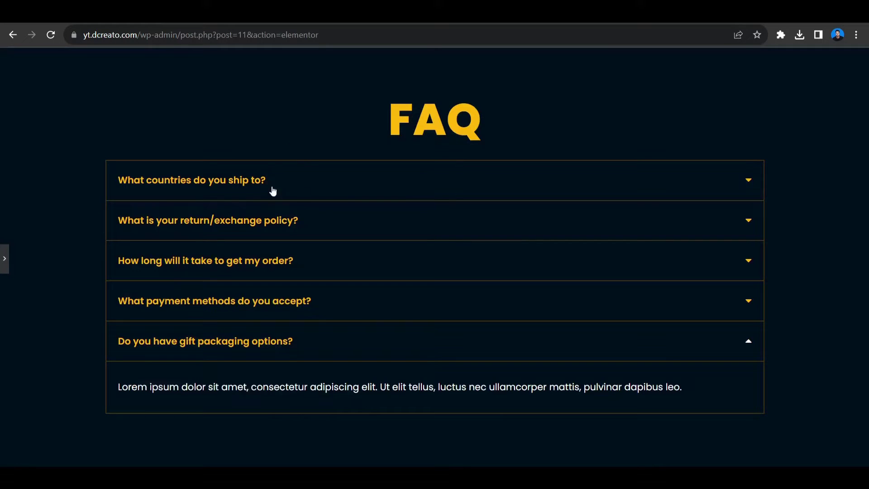
{"action": "left_click", "coordinate": [4, 258]}
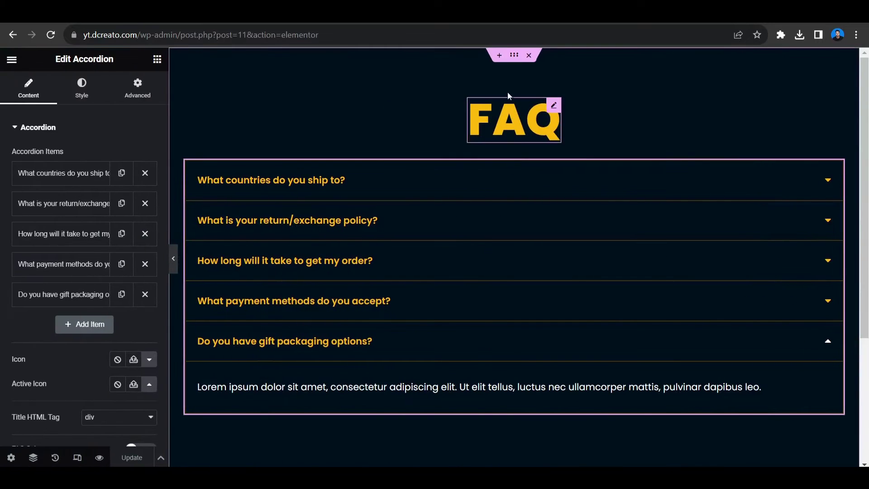
{"action": "left_click", "coordinate": [528, 56]}
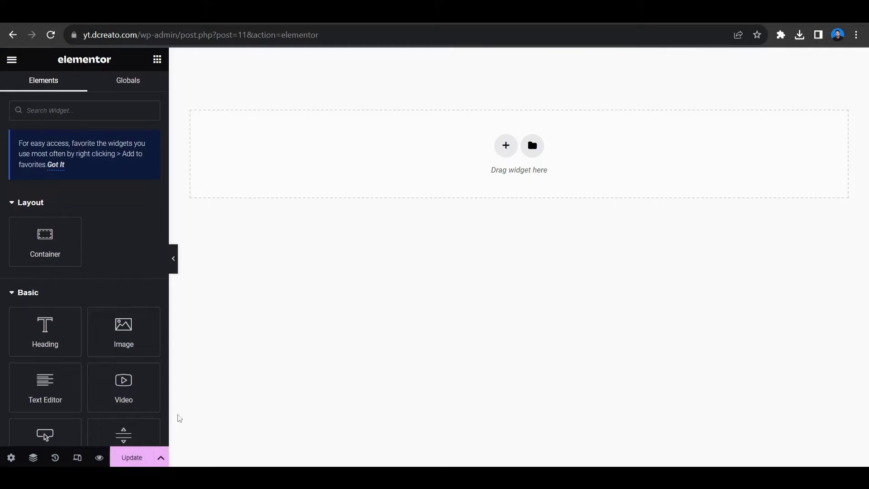
Update the emptied page and preview it on the site before returning to the editor.
{"action": "left_click", "coordinate": [136, 457]}
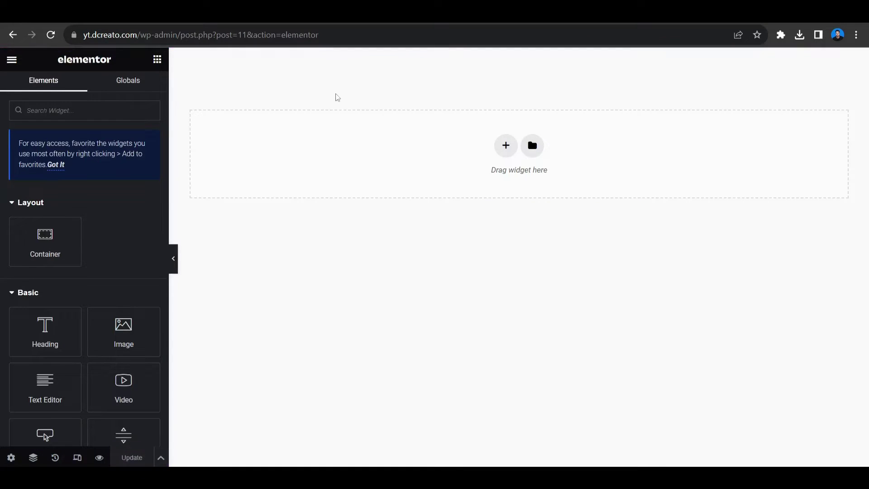
{"action": "left_click", "coordinate": [341, 13]}
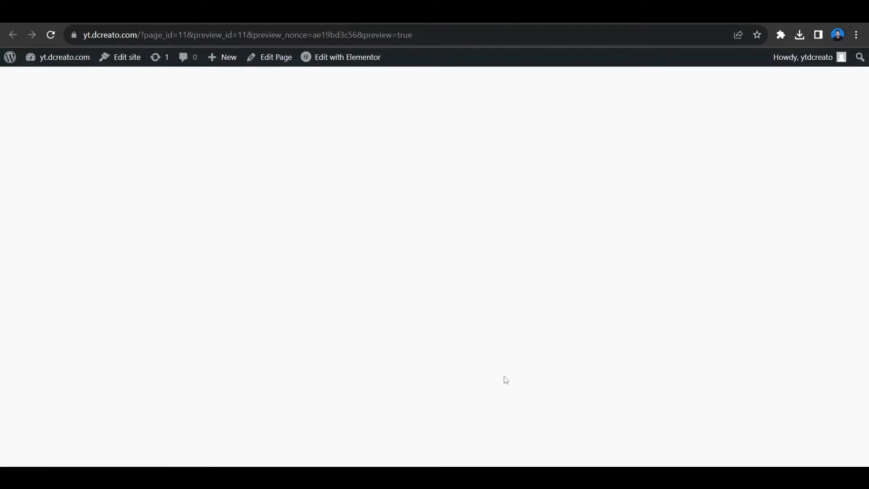
{"action": "left_click", "coordinate": [263, 23]}
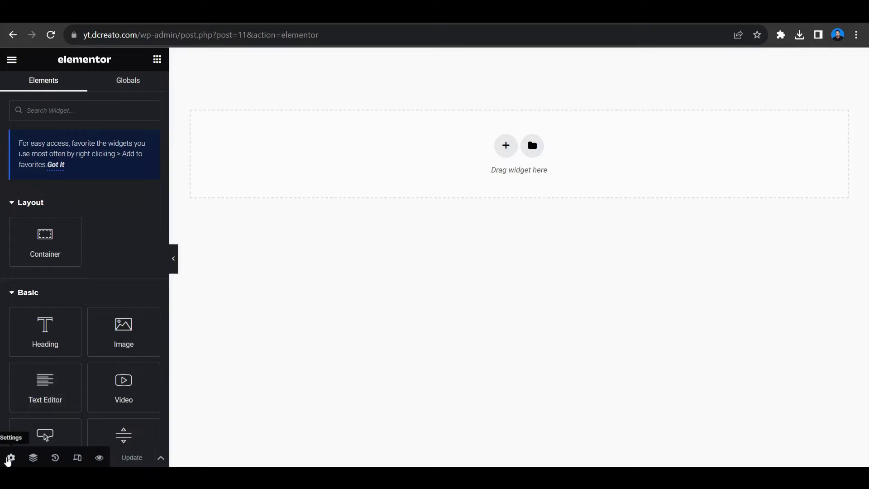
Keep the page layout set to Elementor Canvas in Page Settings.
{"action": "left_click", "coordinate": [11, 458]}
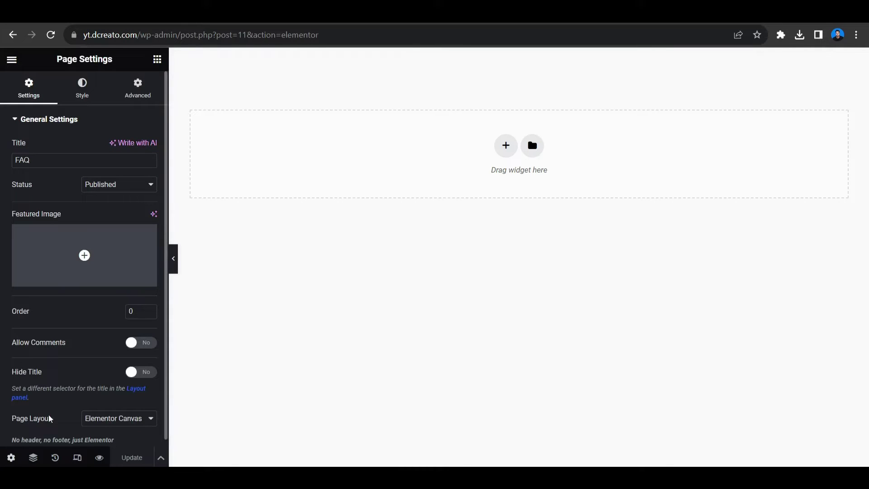
{"action": "left_click", "coordinate": [103, 424]}
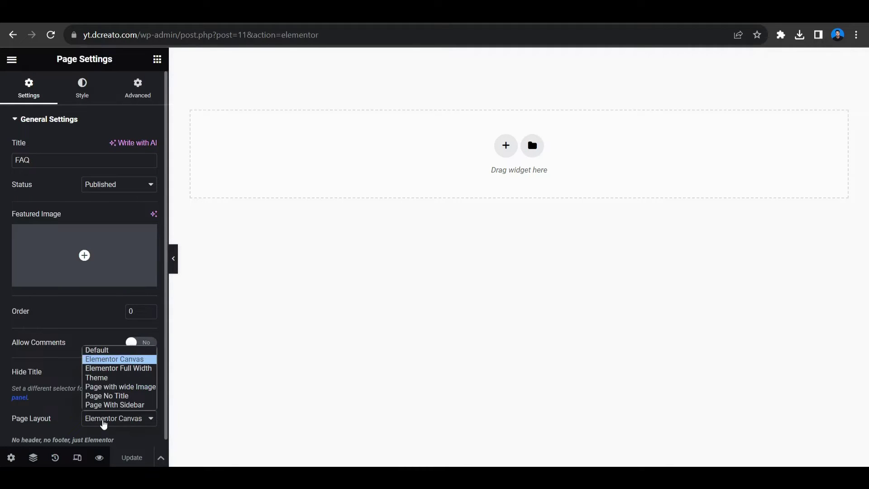
{"action": "left_click", "coordinate": [125, 360]}
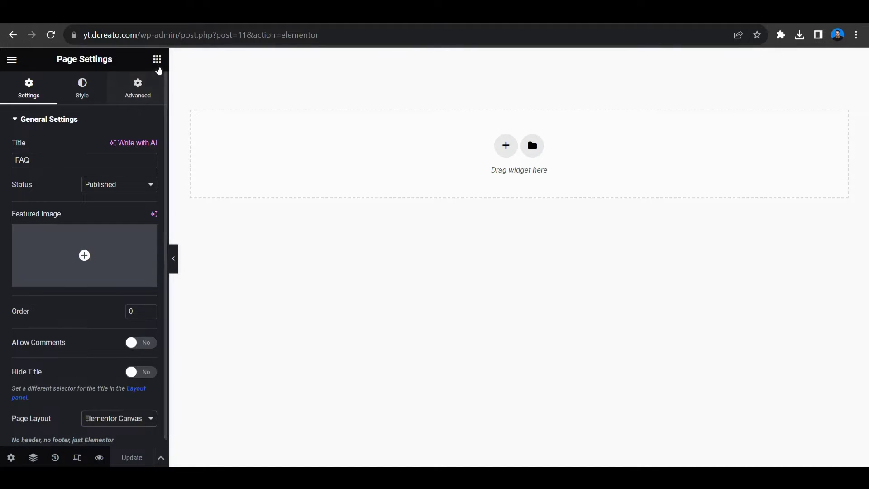
{"action": "left_click", "coordinate": [157, 60]}
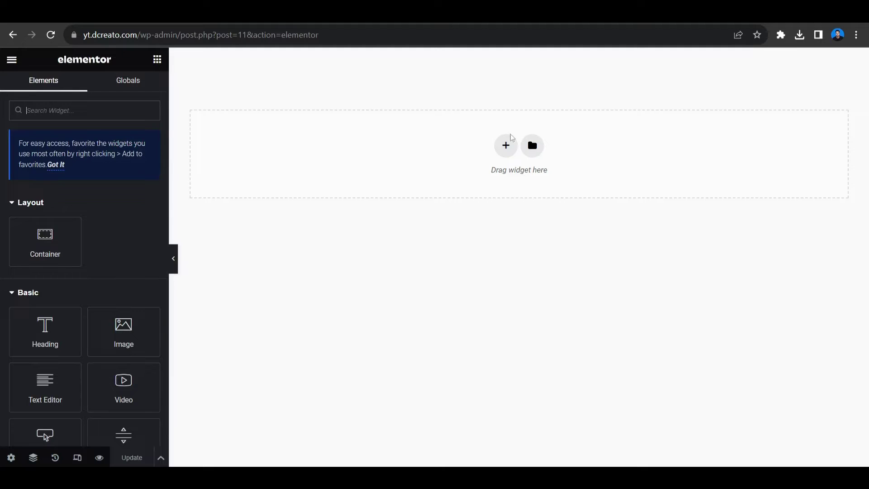
Add a single-column container and set its minimum height to 100 vh.
{"action": "left_click", "coordinate": [506, 146]}
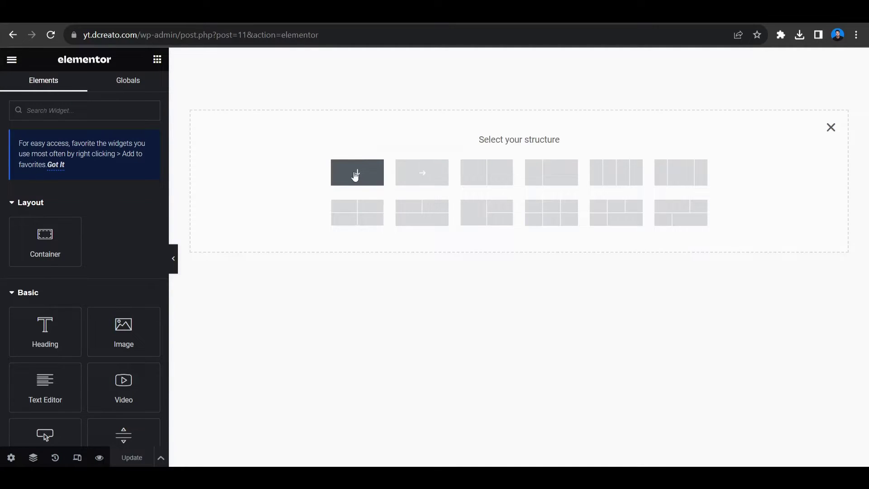
{"action": "left_click", "coordinate": [356, 176]}
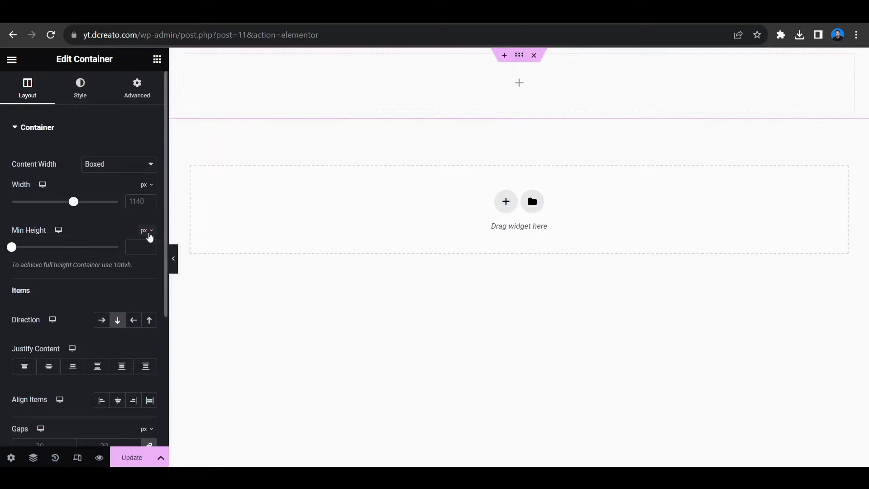
{"action": "left_click", "coordinate": [142, 234]}
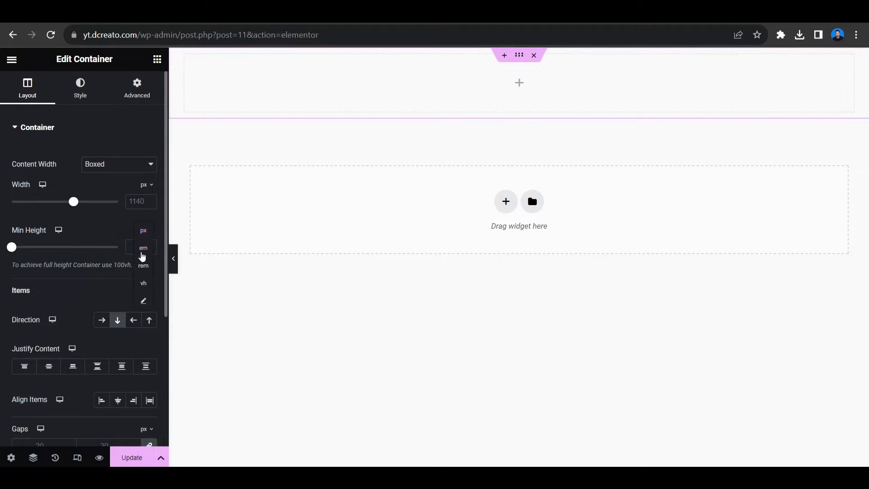
{"action": "left_click", "coordinate": [144, 281]}
{"action": "left_click_drag", "start_coordinate": [13, 253], "coordinate": [125, 257]}
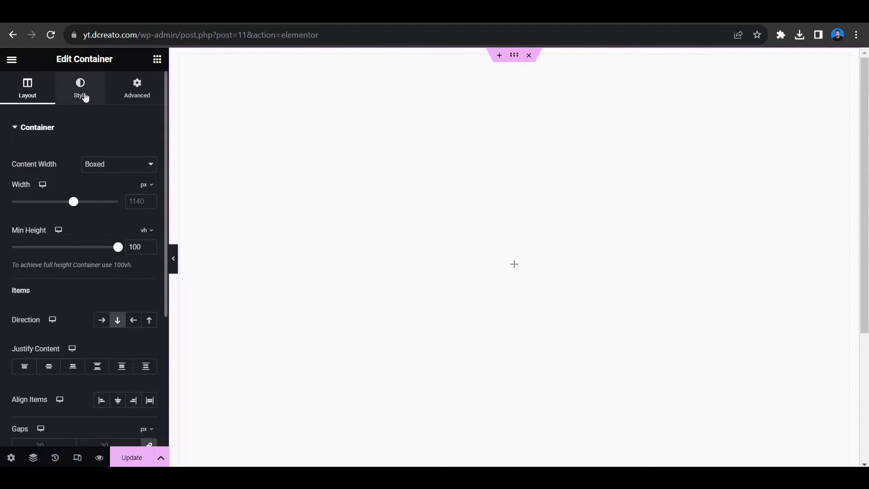
Give the container a classic dark navy #05051B background and save the page.
{"action": "left_click", "coordinate": [86, 97]}
{"action": "left_click", "coordinate": [101, 180]}
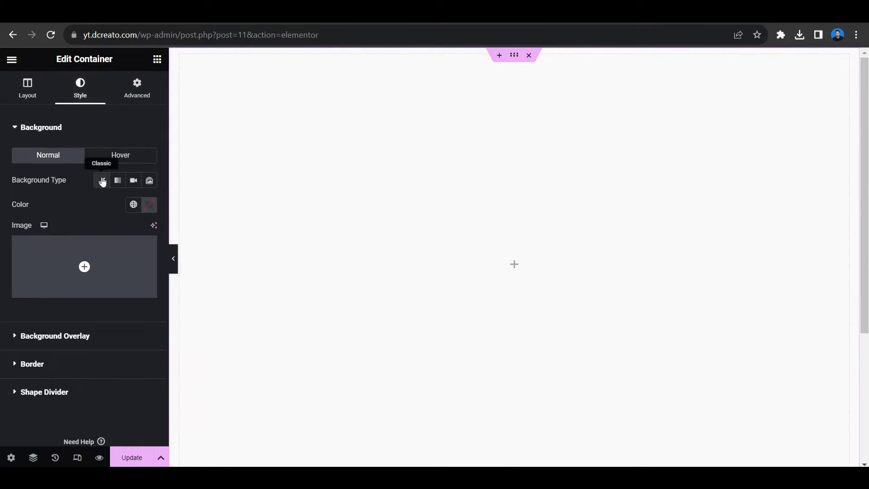
{"action": "left_click", "coordinate": [149, 205]}
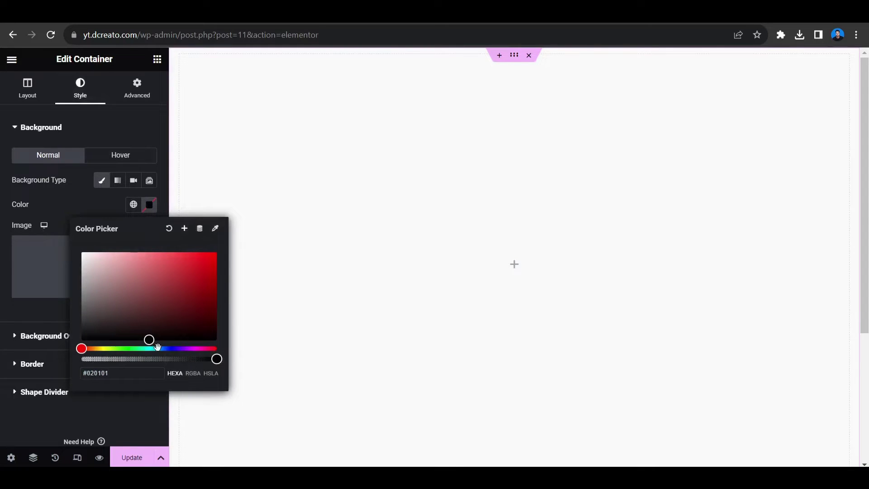
{"action": "left_click_drag", "start_coordinate": [158, 346], "coordinate": [194, 332]}
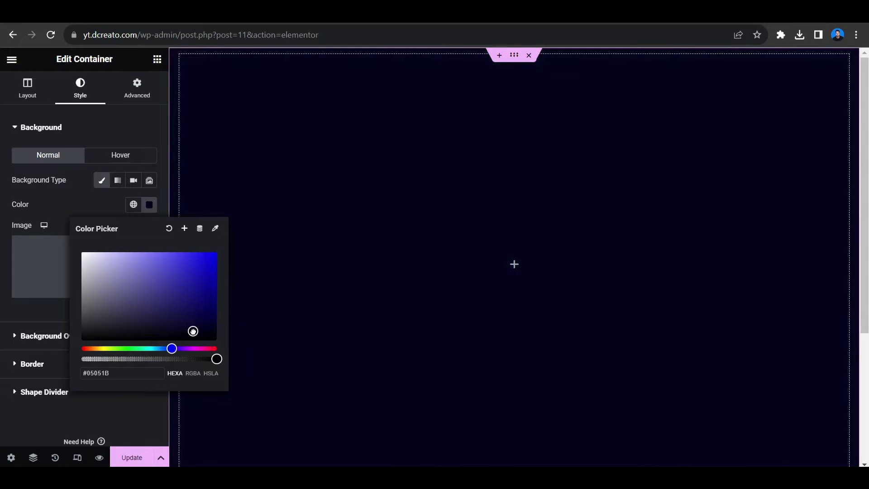
{"action": "left_click", "coordinate": [112, 201]}
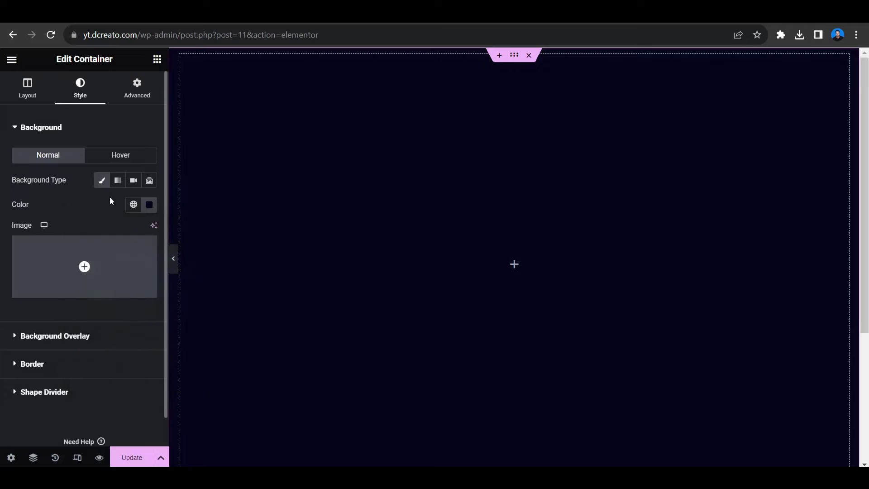
{"action": "left_click", "coordinate": [136, 457]}
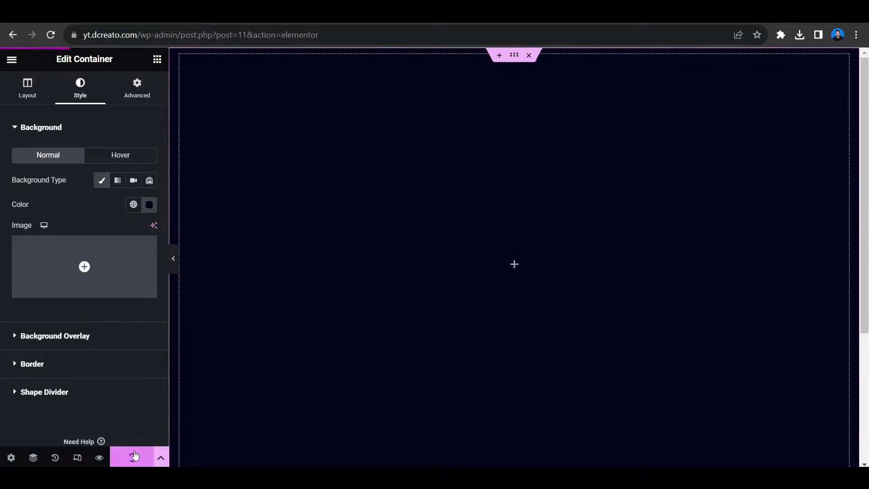
Set the container's Justify Content and Align Items to Center.
{"action": "left_click", "coordinate": [28, 90]}
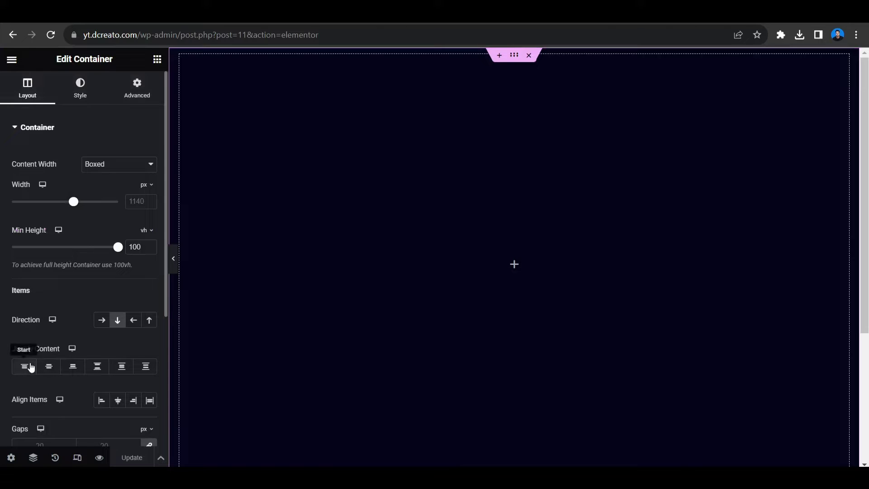
{"action": "left_click", "coordinate": [44, 367]}
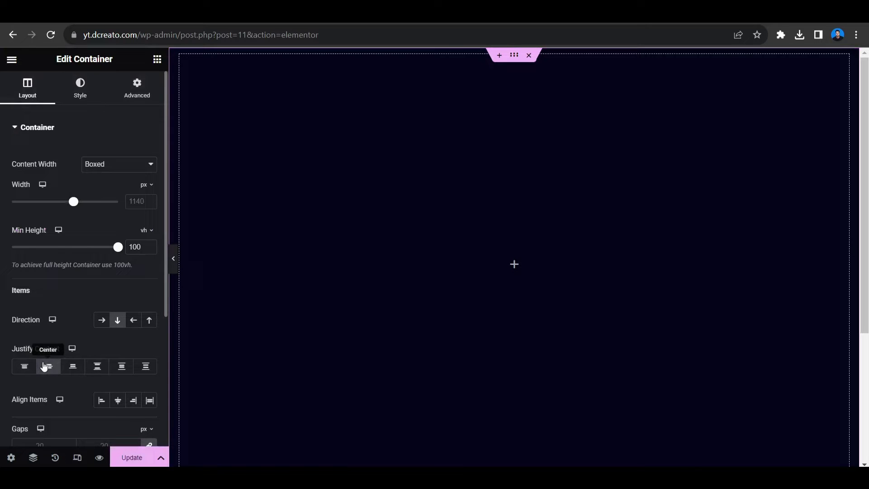
{"action": "left_click", "coordinate": [117, 401]}
Drag a Container widget into the navy section to nest an inner container.
{"action": "left_click", "coordinate": [515, 264]}
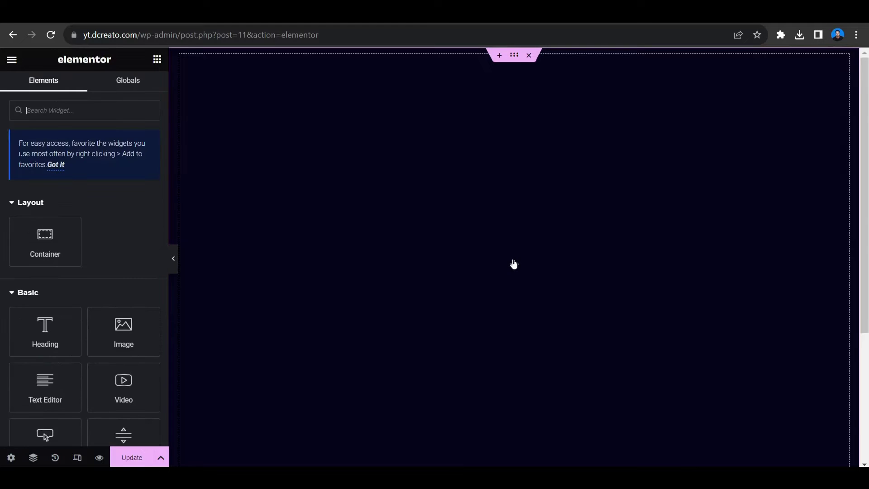
{"action": "left_click_drag", "start_coordinate": [45, 237], "coordinate": [177, 271]}
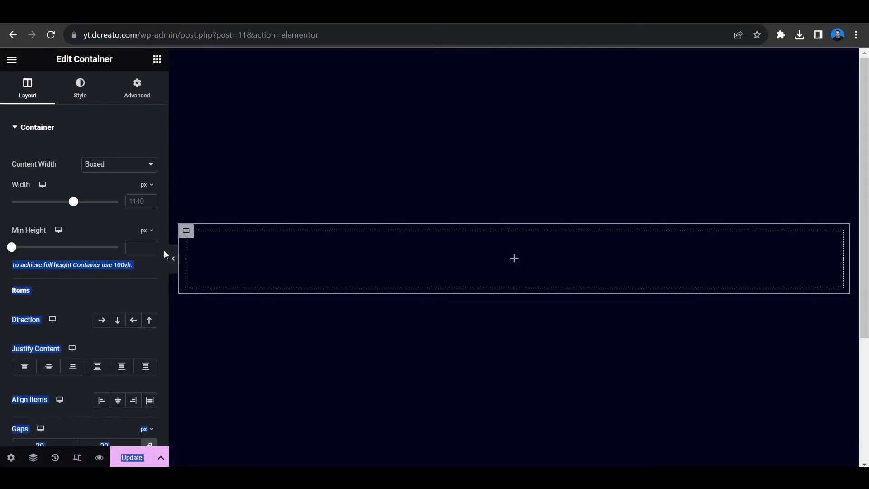
{"action": "left_click", "coordinate": [97, 282]}
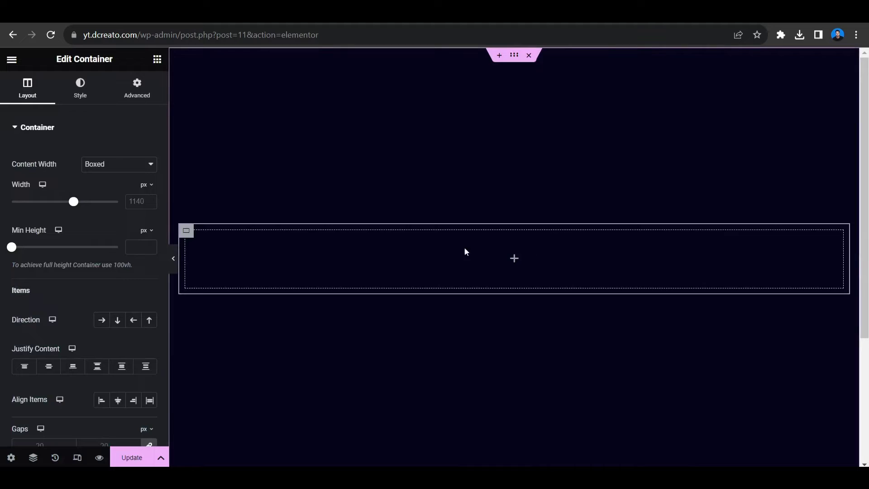
{"action": "left_click", "coordinate": [155, 61]}
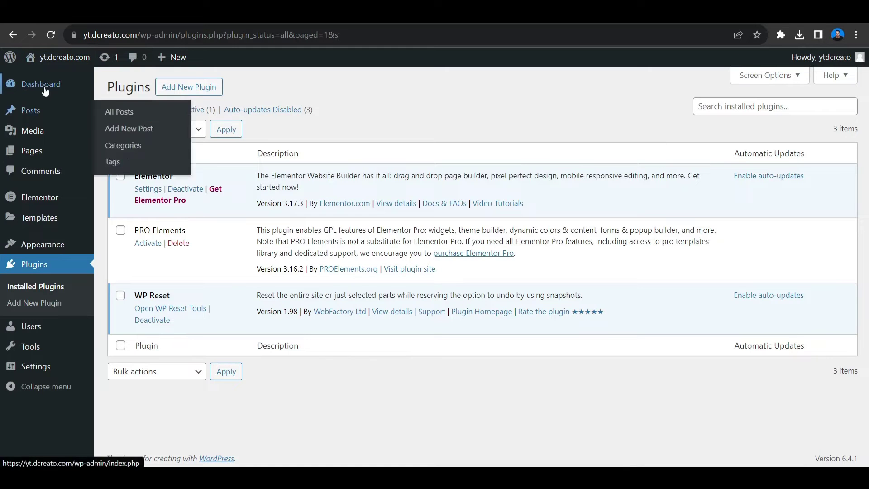
Go from the dashboard to Elementor Settings > Features and find Flexbox Container.
{"action": "left_click", "coordinate": [44, 89]}
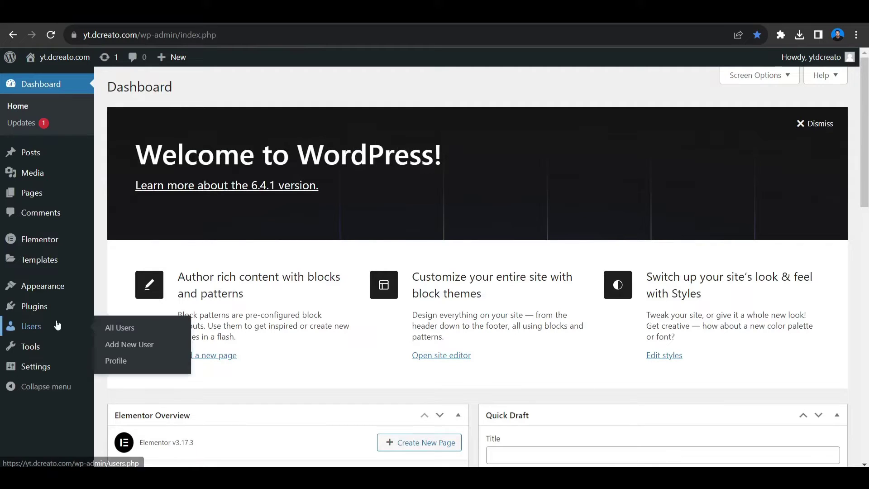
{"action": "mouse_move", "coordinate": [47, 246]}
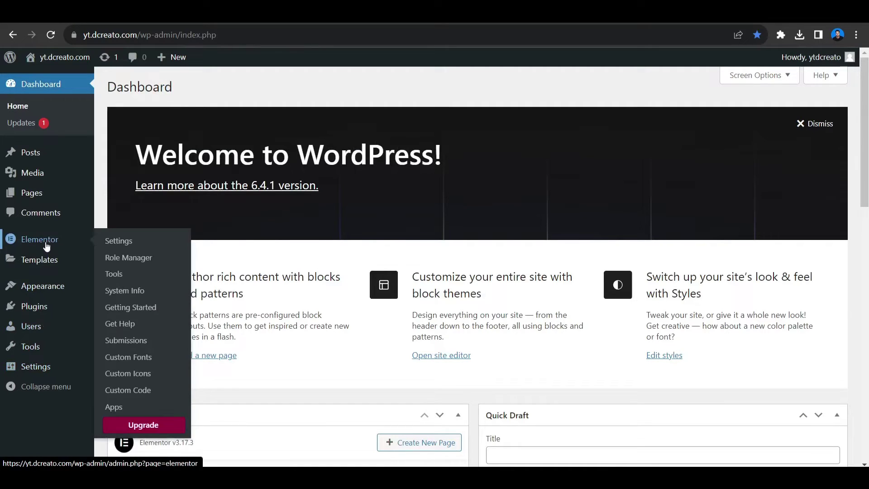
{"action": "left_click", "coordinate": [113, 245]}
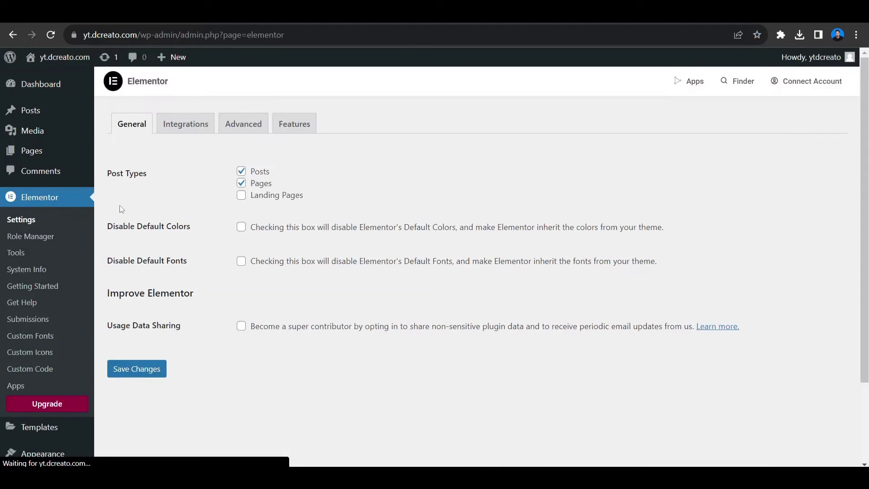
{"action": "left_click", "coordinate": [295, 124]}
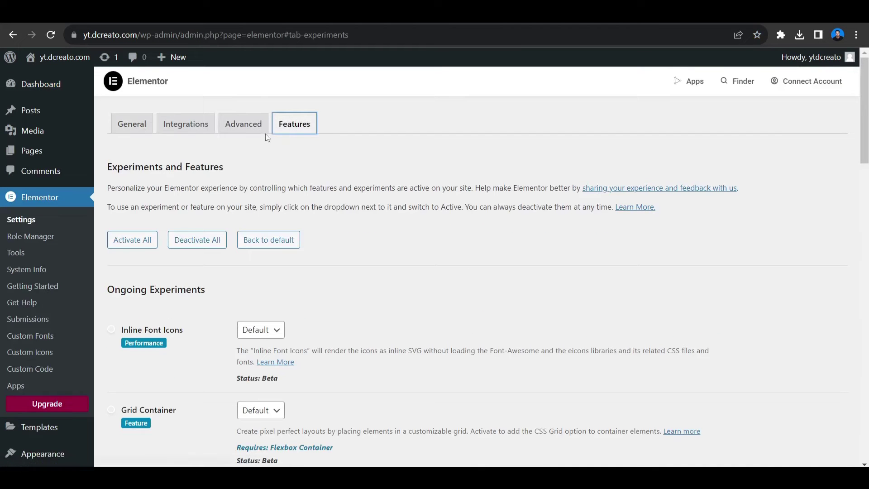
{"action": "scroll", "coordinate": [186, 233], "scroll_direction": "down", "scroll_amount": 18}
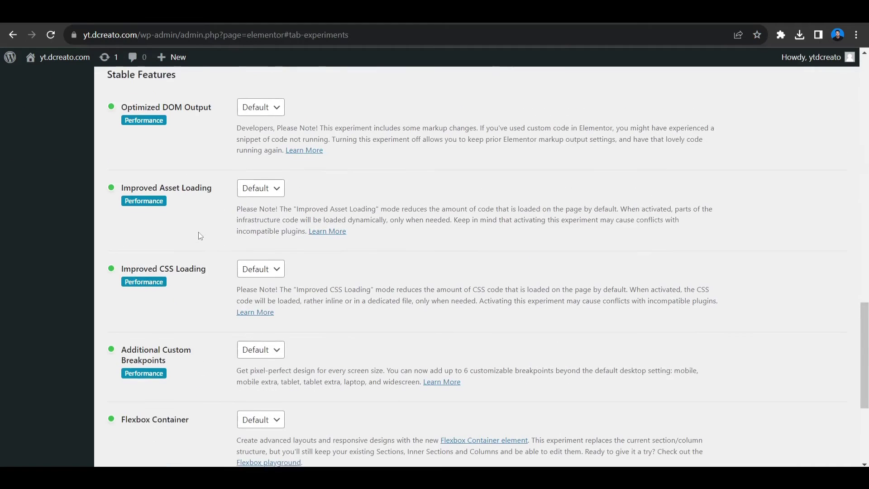
{"action": "scroll", "coordinate": [214, 235], "scroll_direction": "down", "scroll_amount": 4}
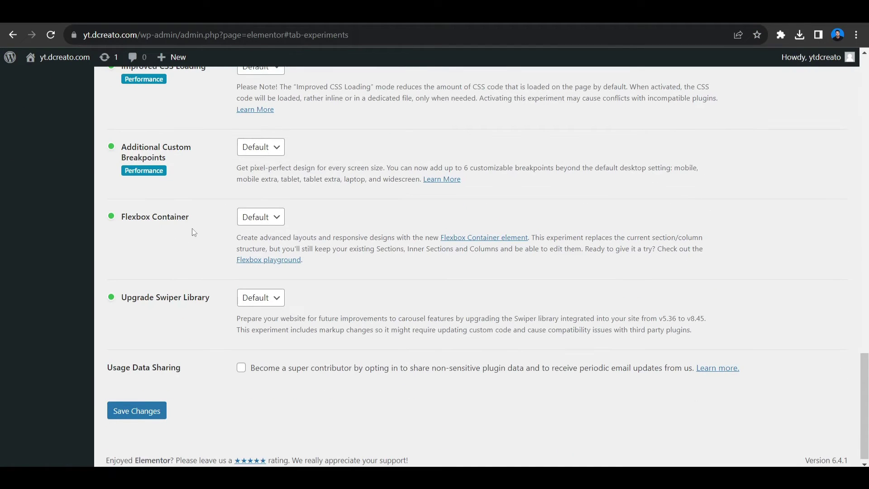
Keep Flexbox Container Active, dismiss the deactivation warning, and save the changes.
{"action": "left_click", "coordinate": [239, 223]}
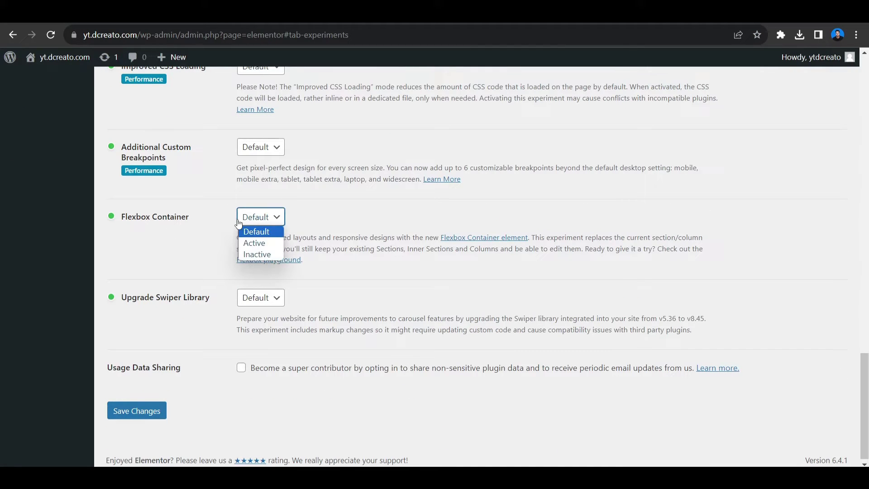
{"action": "left_click", "coordinate": [248, 233]}
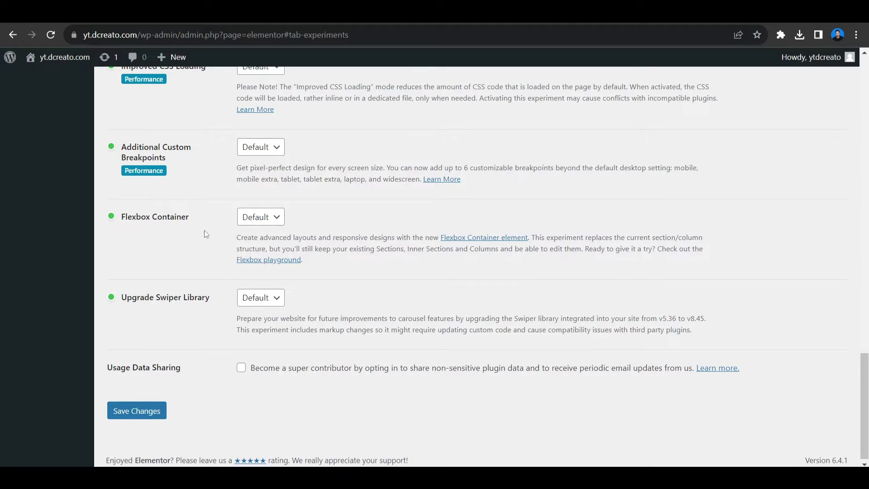
{"action": "left_click", "coordinate": [252, 217]}
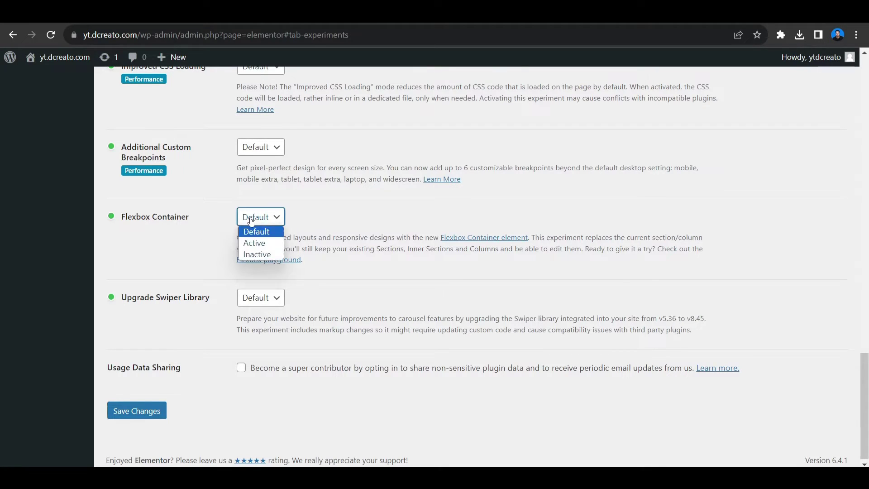
{"action": "left_click", "coordinate": [255, 254]}
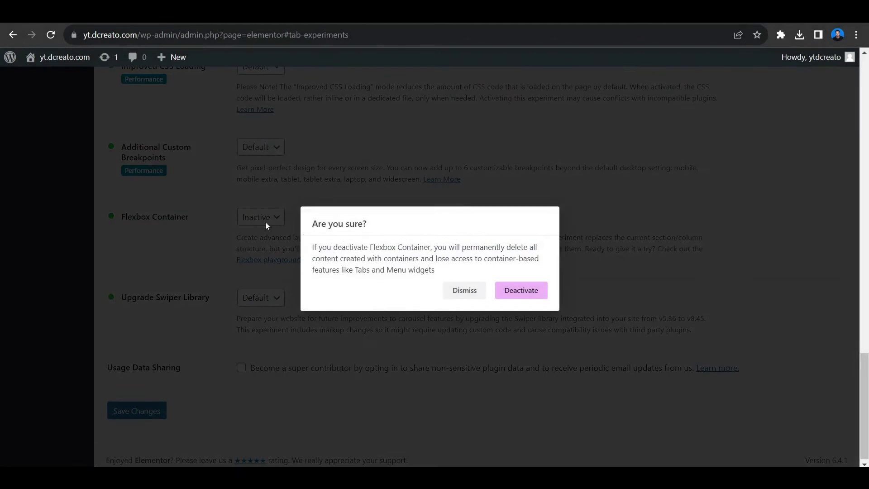
{"action": "left_click", "coordinate": [452, 294]}
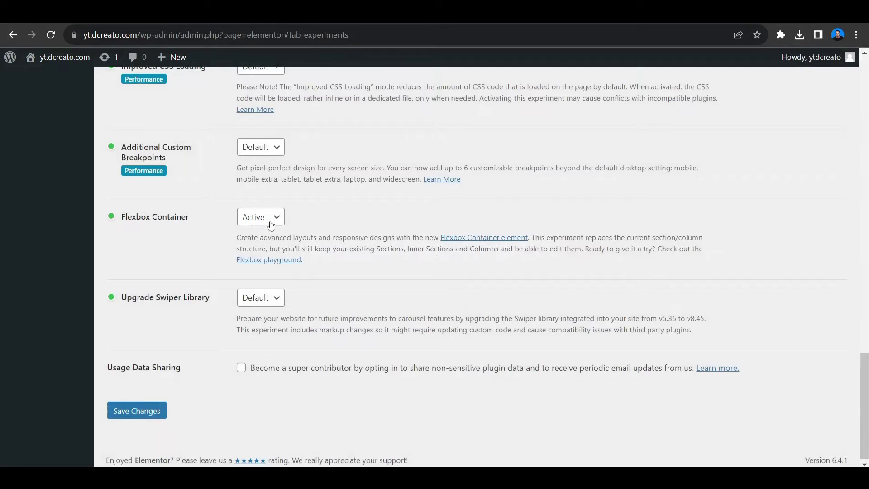
{"action": "left_click", "coordinate": [123, 416]}
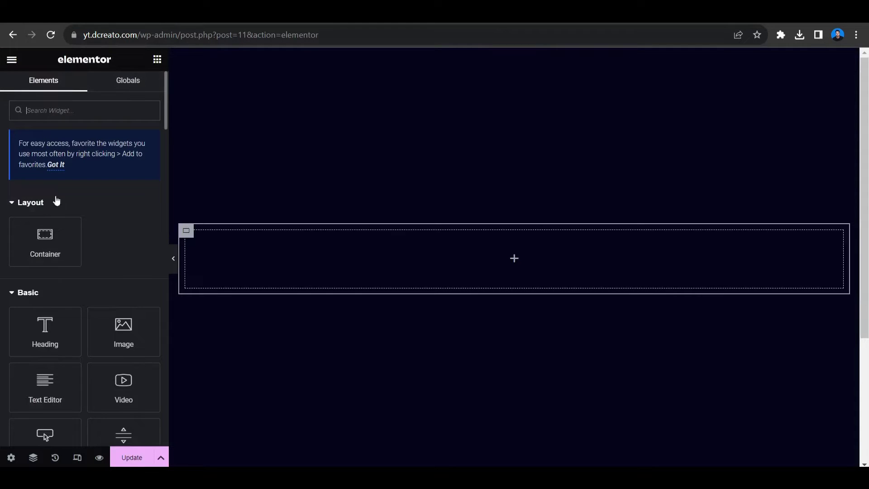
Save the page and add a centre-aligned heading reading 'FAQ' to the inner container.
{"action": "left_click", "coordinate": [131, 461]}
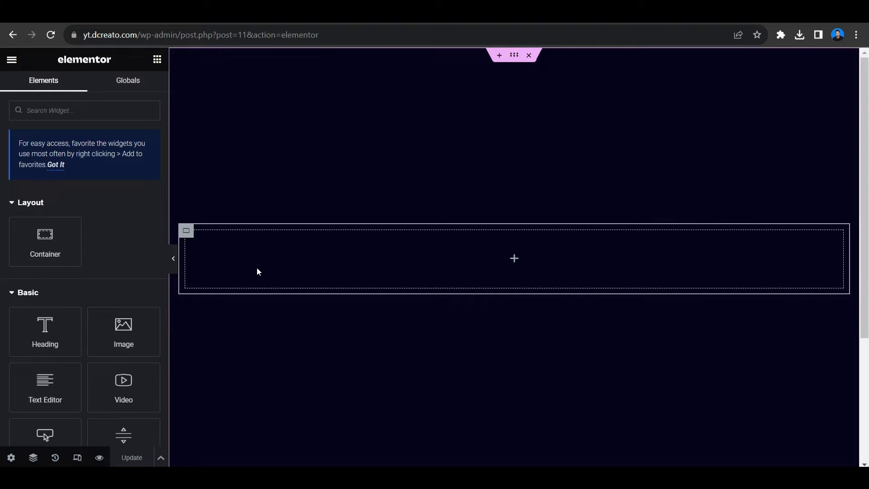
{"action": "left_click_drag", "start_coordinate": [39, 334], "coordinate": [425, 278]}
{"action": "triple_click", "coordinate": [101, 183]}
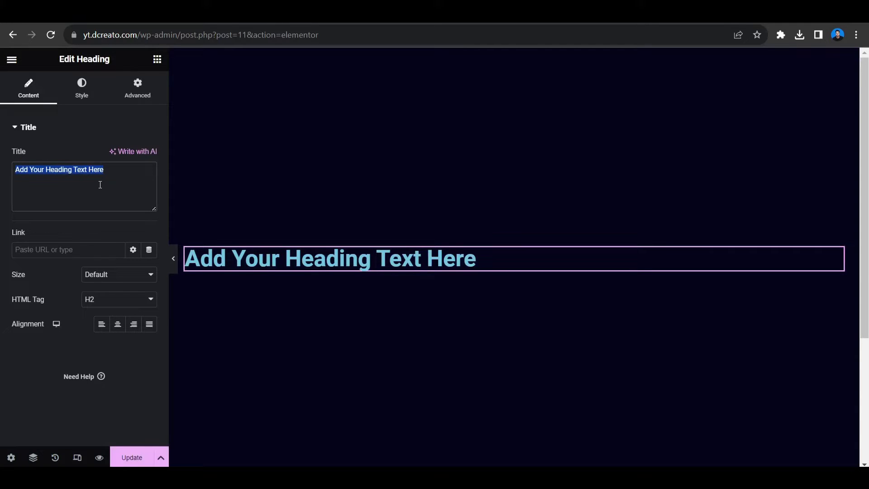
{"action": "type", "text": "FAQ"}
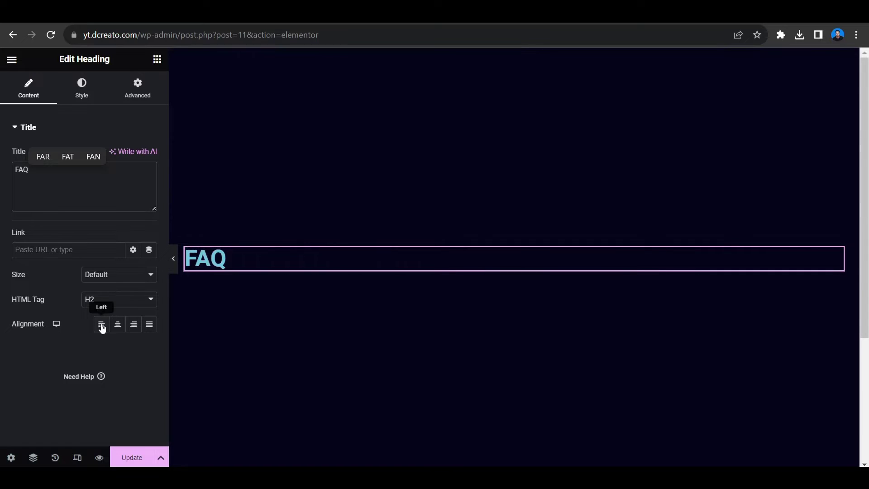
{"action": "left_click", "coordinate": [118, 324]}
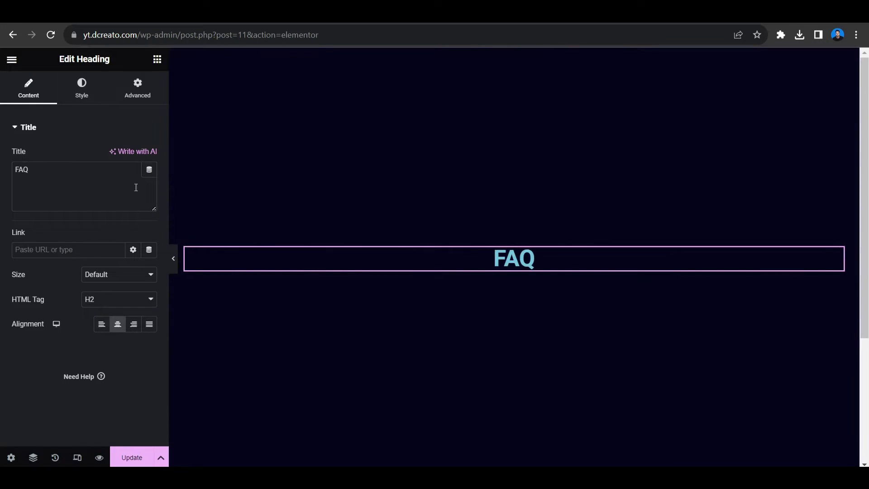
{"action": "left_click", "coordinate": [82, 89]}
Colour the FAQ heading with the global Theme accent color.
{"action": "left_click", "coordinate": [149, 156]}
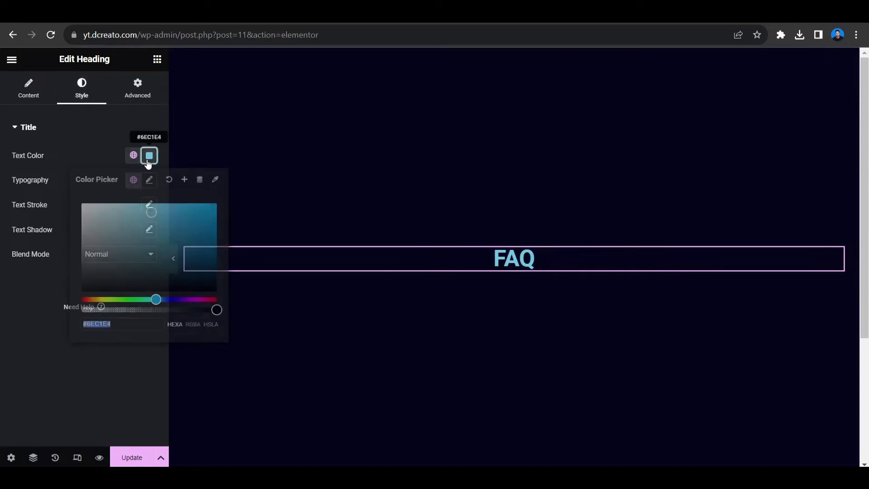
{"action": "left_click", "coordinate": [134, 156]}
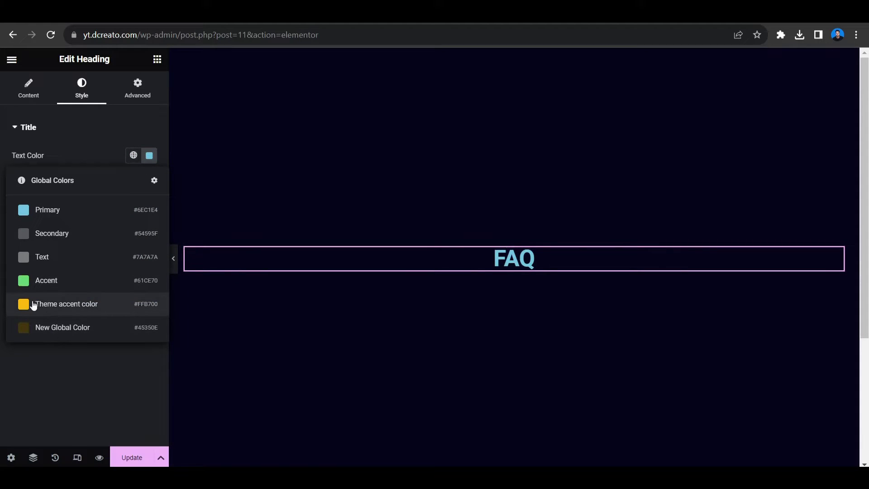
{"action": "left_click", "coordinate": [86, 308]}
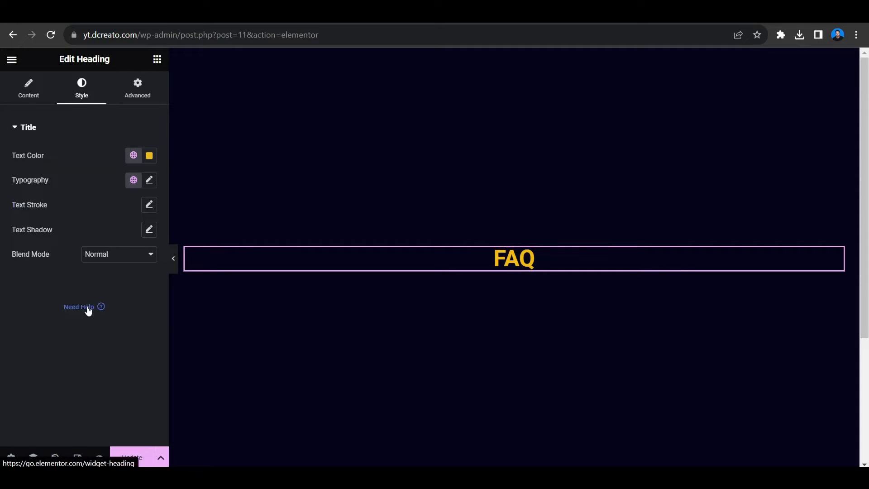
Set the heading typography to Poppins, 75 px, weight 800 (Extra Bold).
{"action": "left_click", "coordinate": [149, 180]}
{"action": "left_click", "coordinate": [114, 236]}
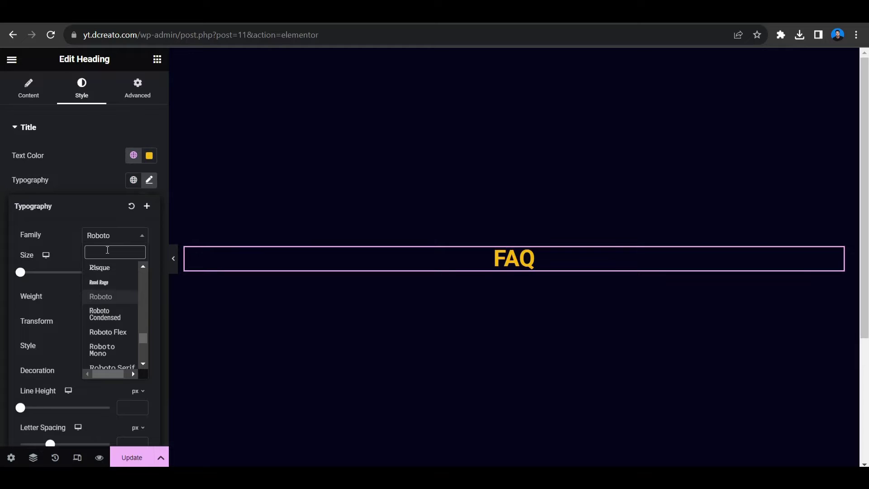
{"action": "type", "text": "pop"}
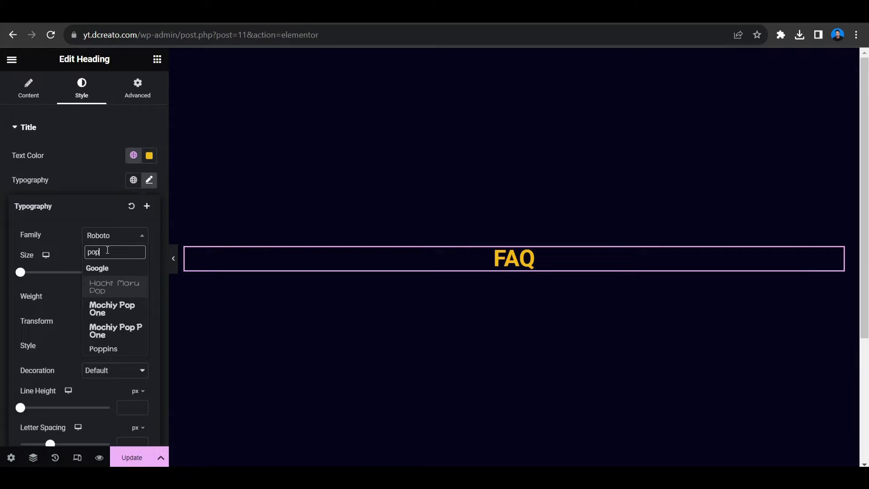
{"action": "left_click", "coordinate": [106, 348]}
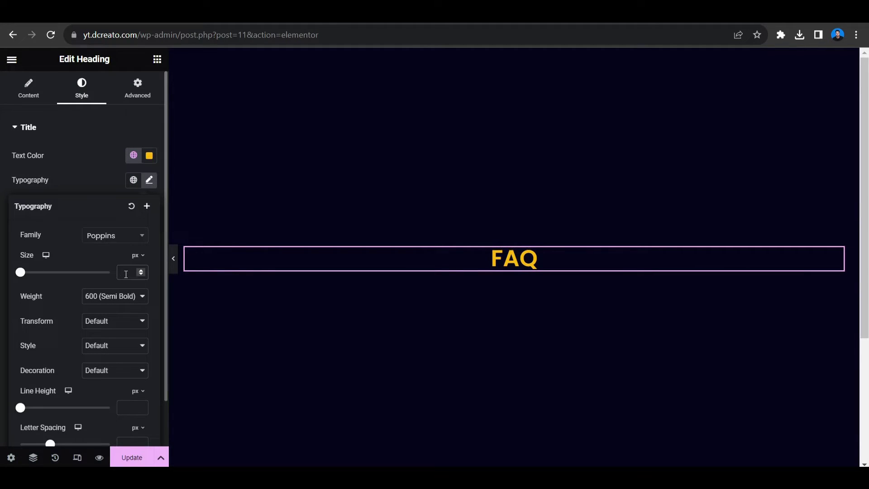
{"action": "type", "text": "75"}
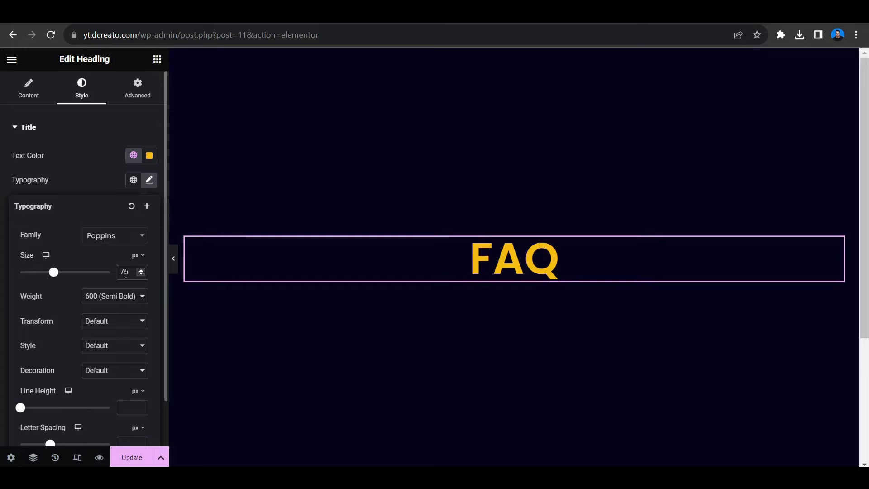
{"action": "left_click", "coordinate": [122, 294]}
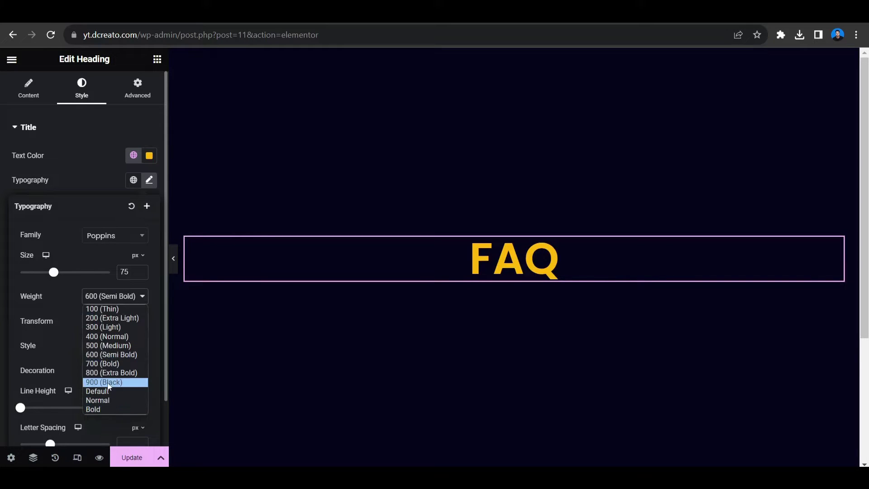
{"action": "left_click", "coordinate": [113, 373]}
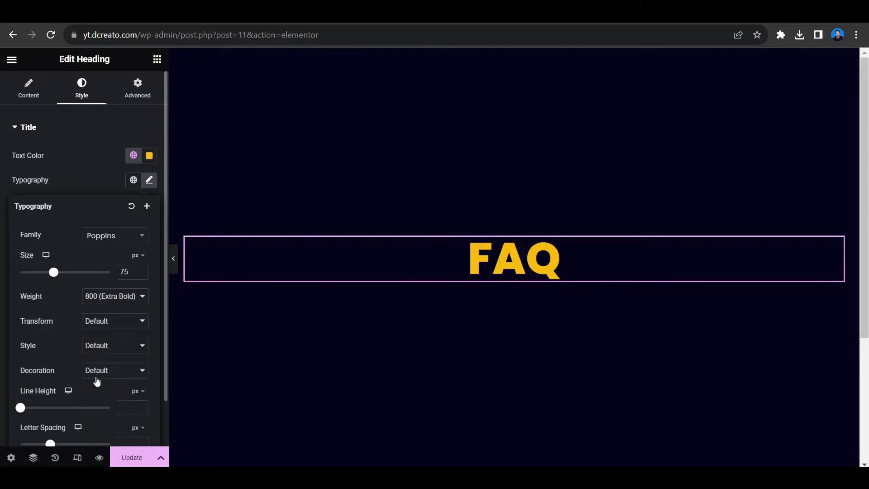
{"action": "left_click", "coordinate": [148, 181]}
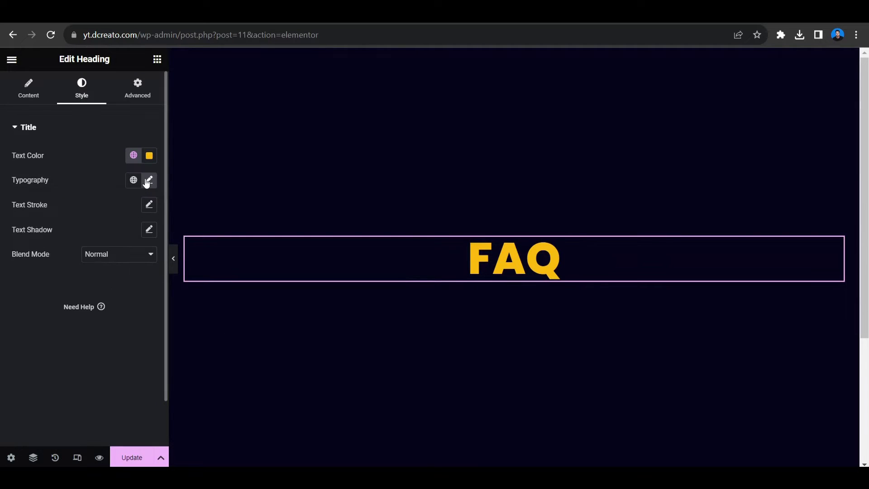
Drop a container onto the page and revisit the FAQ heading's style settings.
{"action": "left_click", "coordinate": [157, 60]}
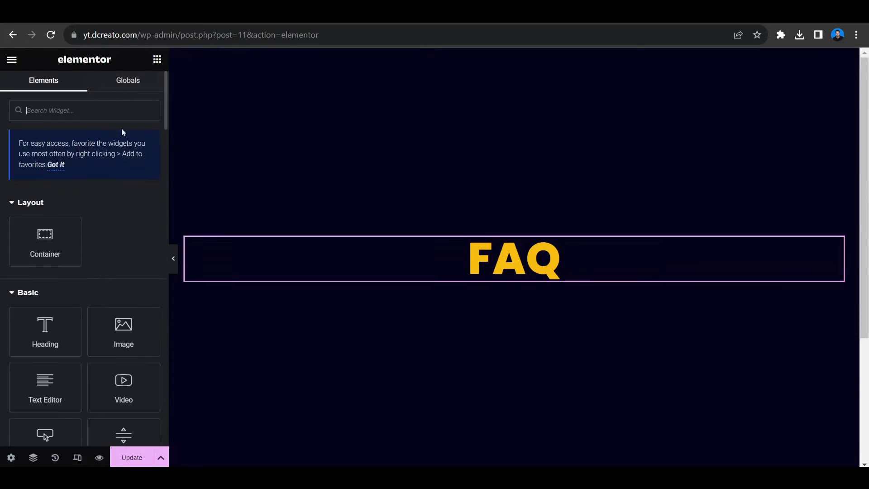
{"action": "left_click_drag", "start_coordinate": [44, 235], "coordinate": [318, 273]}
{"action": "left_click", "coordinate": [223, 247]}
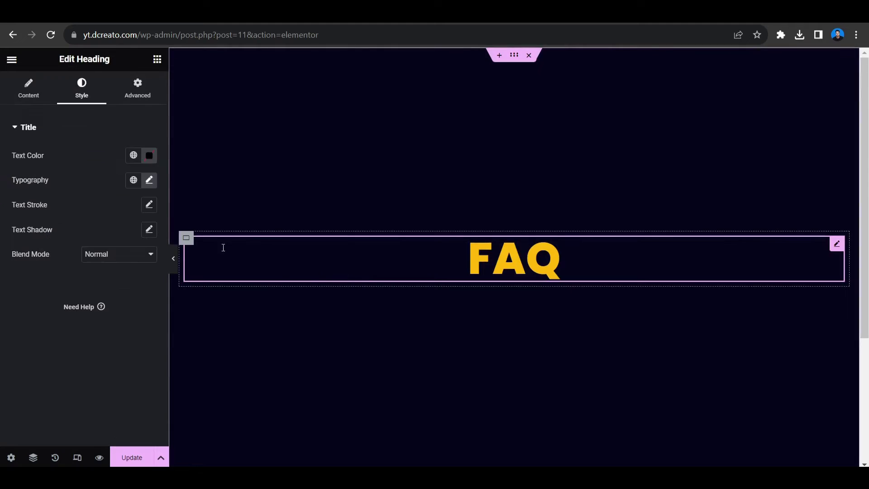
{"action": "left_click", "coordinate": [141, 129]}
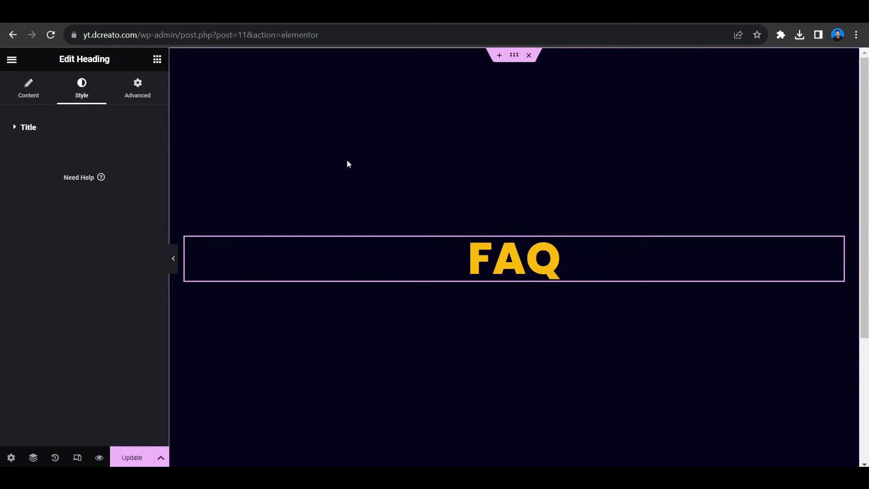
{"action": "left_click", "coordinate": [157, 60]}
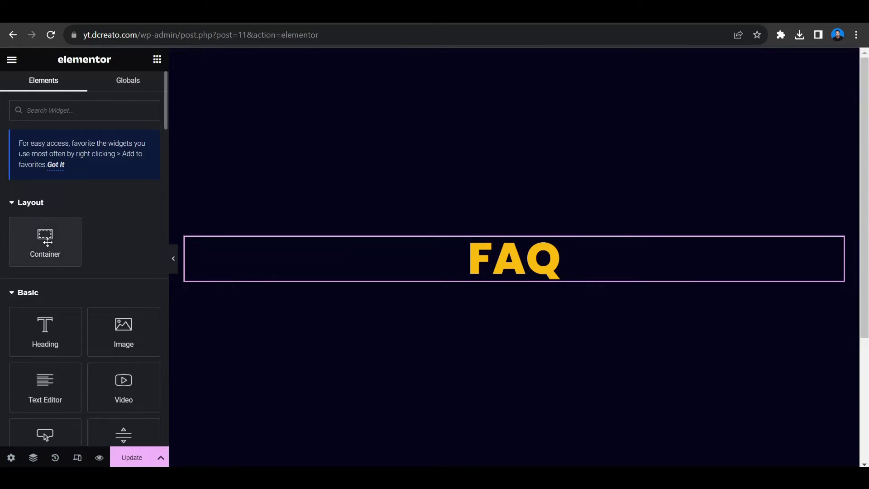
{"action": "left_click", "coordinate": [195, 269]}
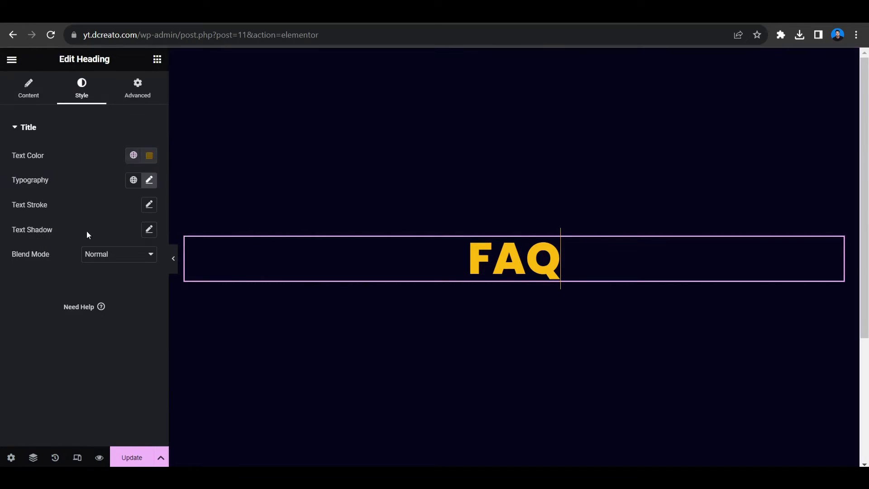
Add an empty container below the FAQ heading and nest two containers inside it.
{"action": "left_click", "coordinate": [157, 60]}
{"action": "left_click_drag", "start_coordinate": [40, 238], "coordinate": [438, 278]}
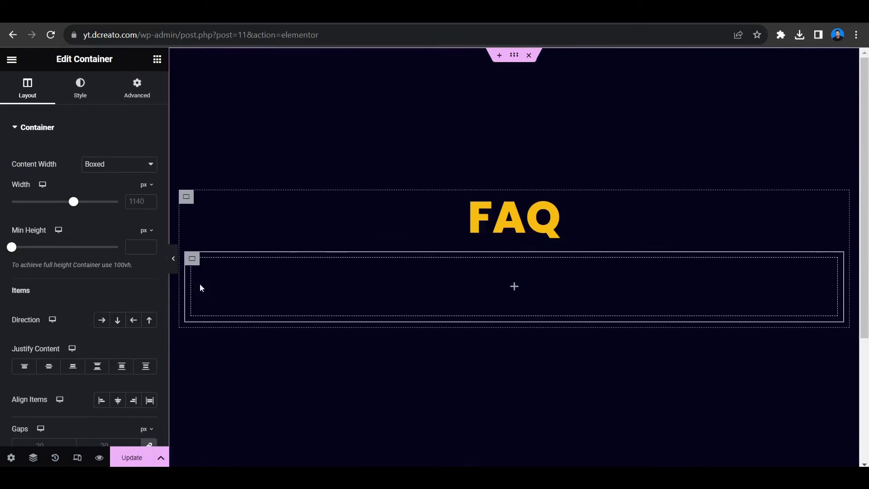
{"action": "left_click", "coordinate": [514, 286]}
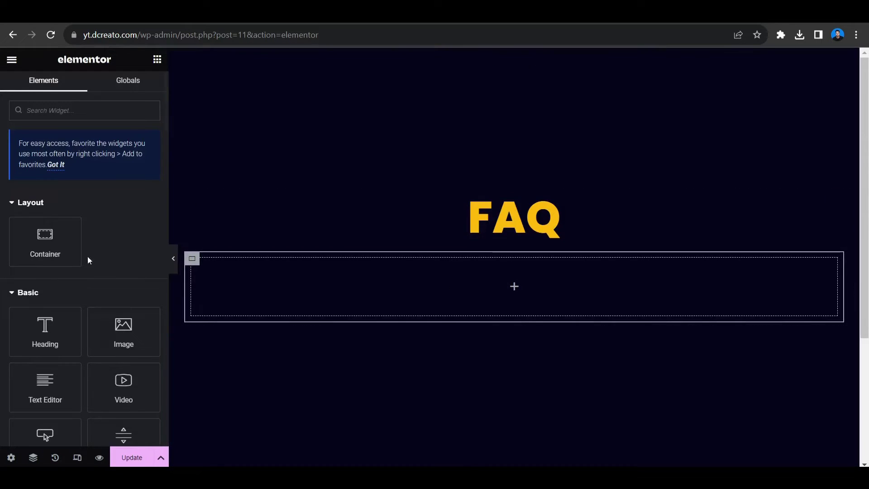
{"action": "left_click_drag", "start_coordinate": [109, 258], "coordinate": [270, 266]}
{"action": "left_click", "coordinate": [157, 59]}
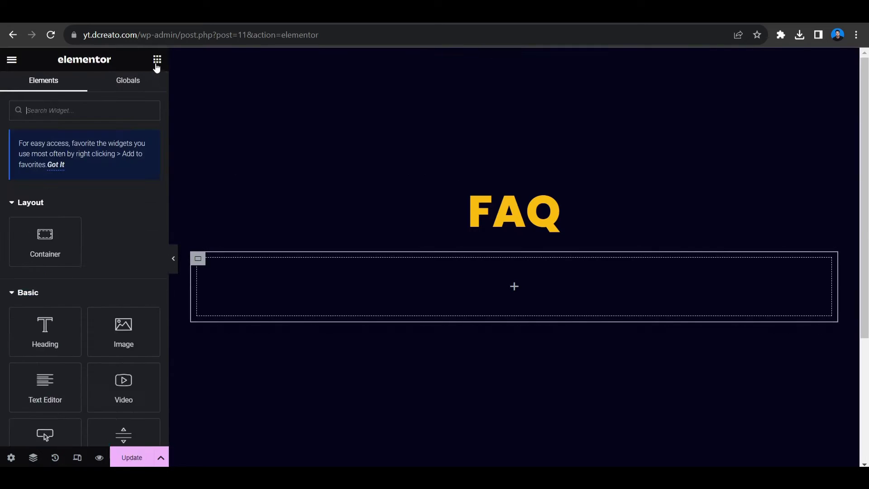
{"action": "left_click_drag", "start_coordinate": [45, 235], "coordinate": [405, 284]}
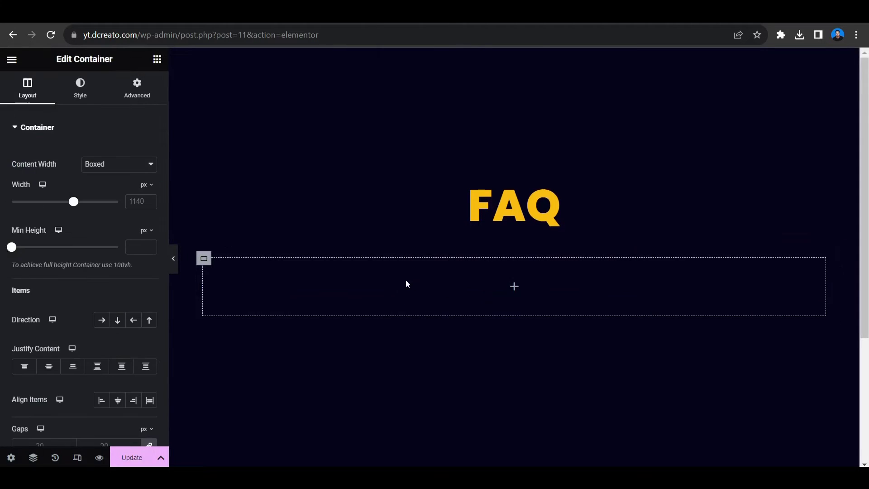
{"action": "right_click", "coordinate": [222, 290]}
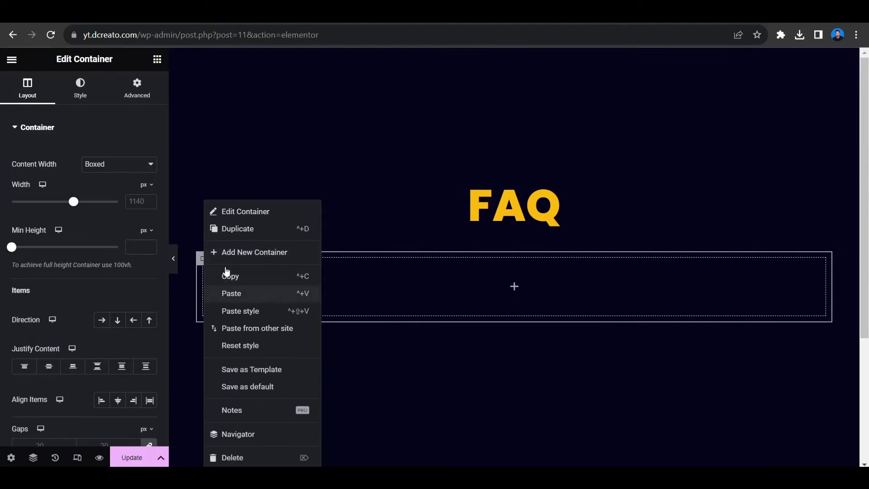
{"action": "left_click", "coordinate": [236, 458]}
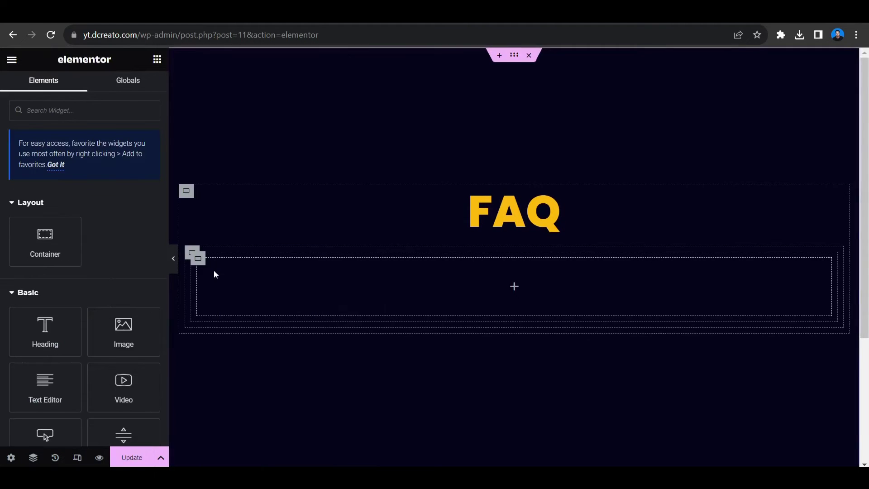
{"action": "right_click", "coordinate": [198, 256]}
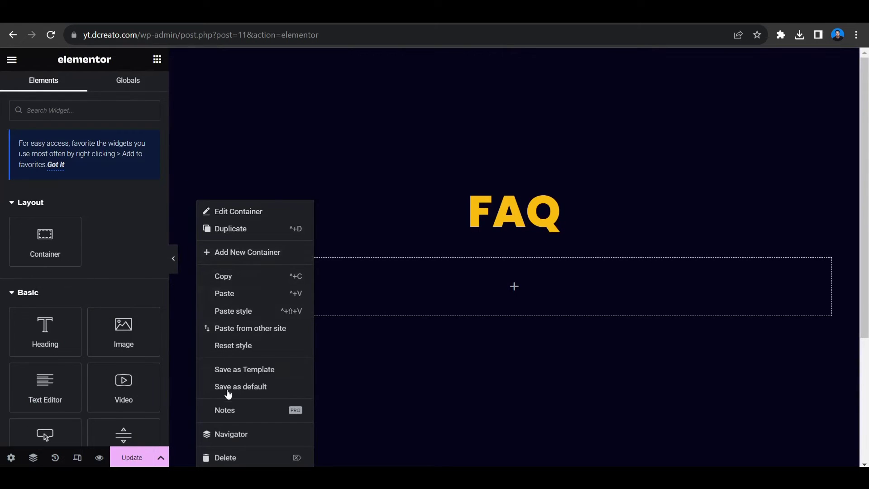
{"action": "left_click", "coordinate": [219, 230]}
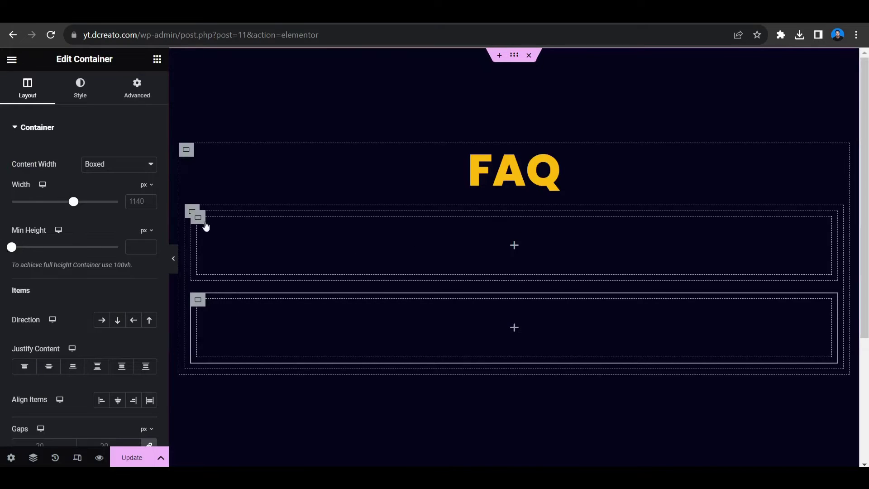
{"action": "left_click", "coordinate": [188, 216]}
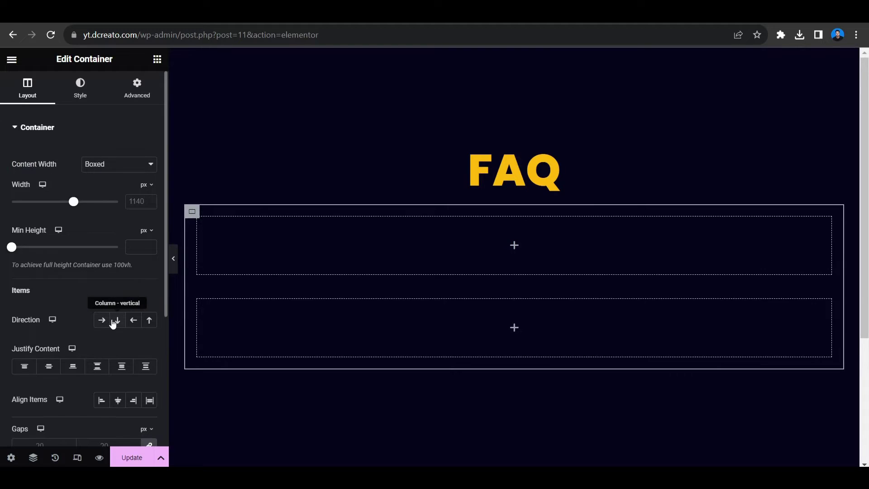
{"action": "left_click", "coordinate": [102, 321]}
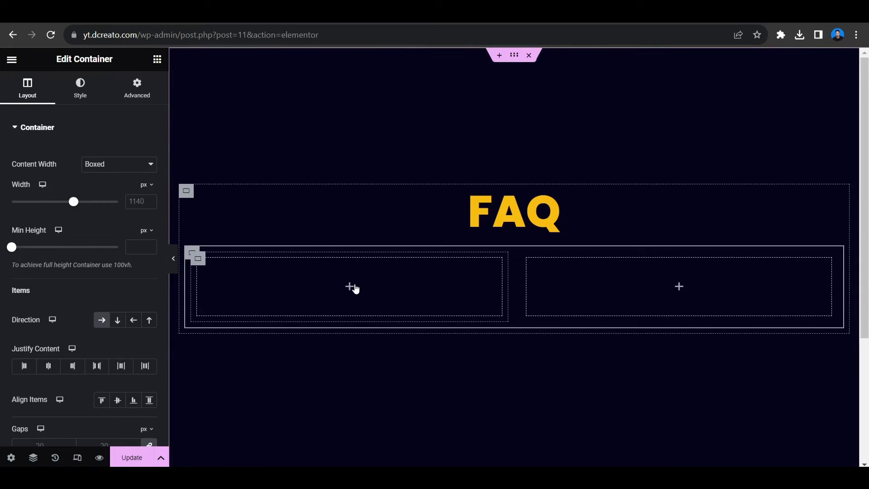
{"action": "left_click", "coordinate": [351, 287]}
{"action": "left_click_drag", "start_coordinate": [101, 332], "coordinate": [290, 287]}
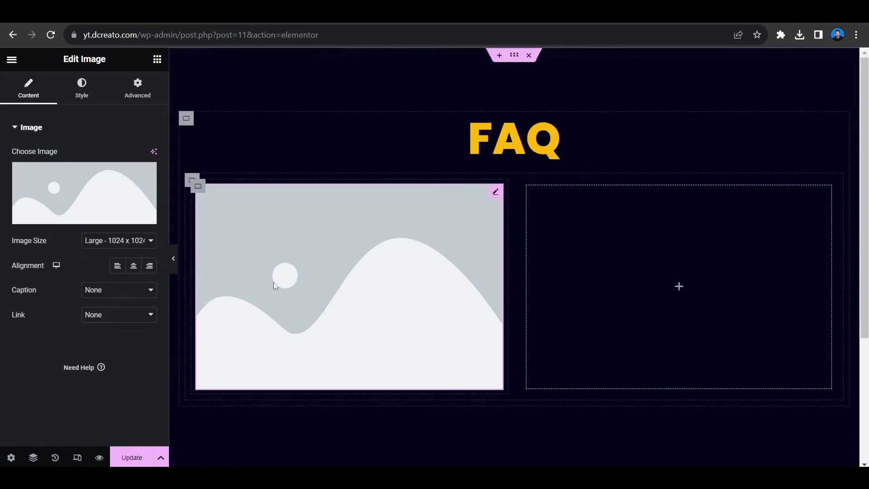
{"action": "left_click", "coordinate": [679, 287]}
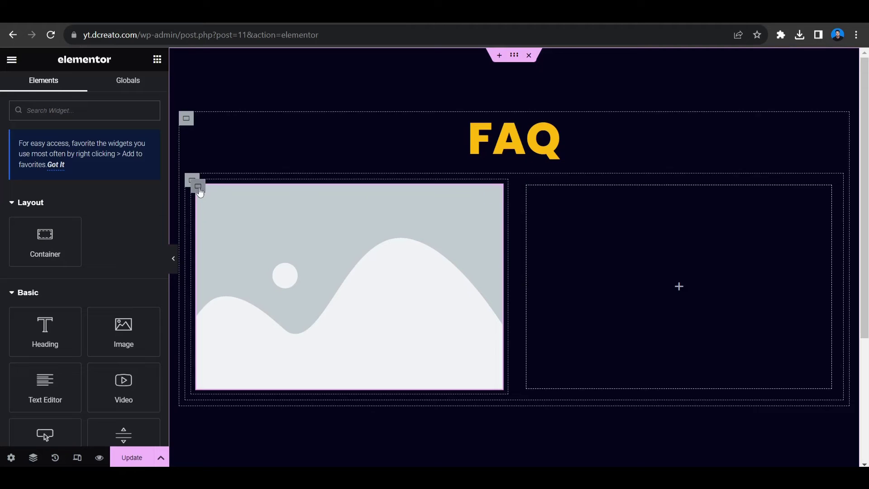
{"action": "right_click", "coordinate": [199, 187]}
{"action": "left_click", "coordinate": [222, 445]}
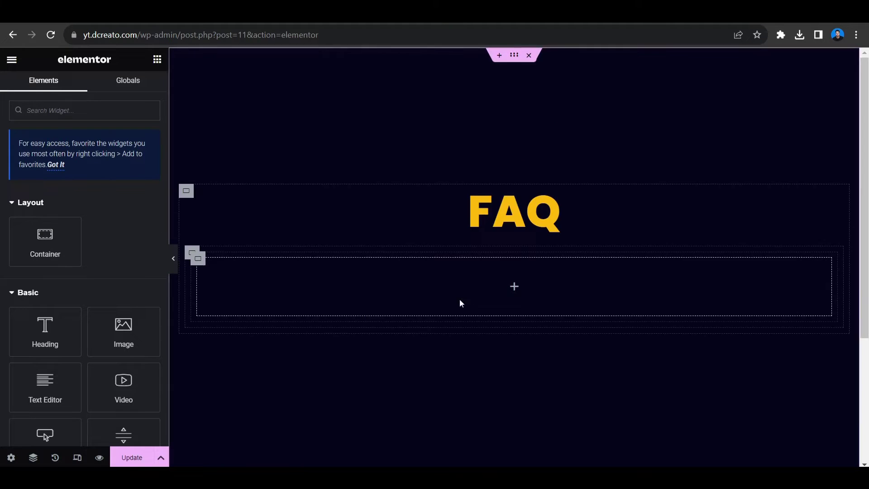
{"action": "right_click", "coordinate": [199, 267]}
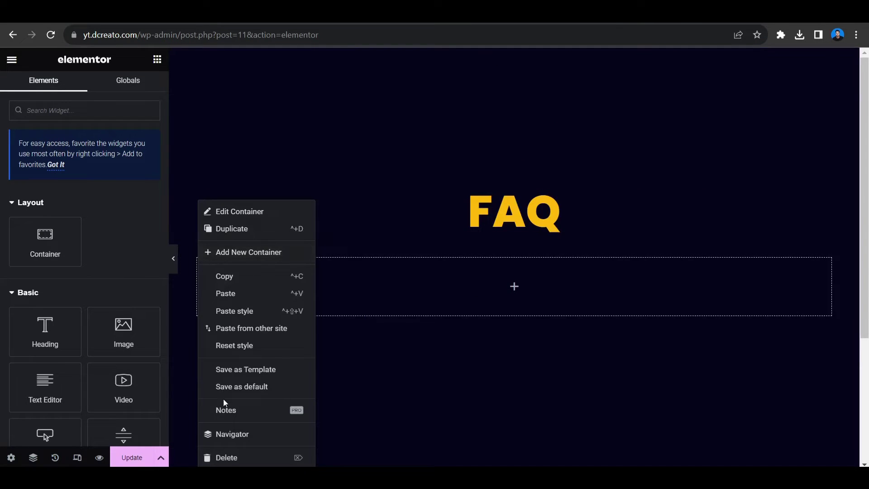
{"action": "left_click", "coordinate": [226, 458]}
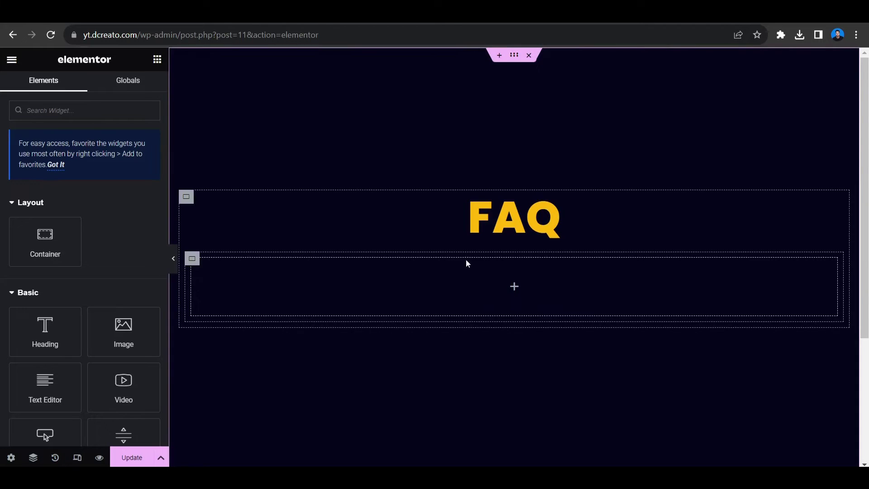
{"action": "right_click", "coordinate": [192, 259]}
Delete the container under the FAQ heading and drag an Accordion widget there instead.
{"action": "left_click", "coordinate": [220, 459]}
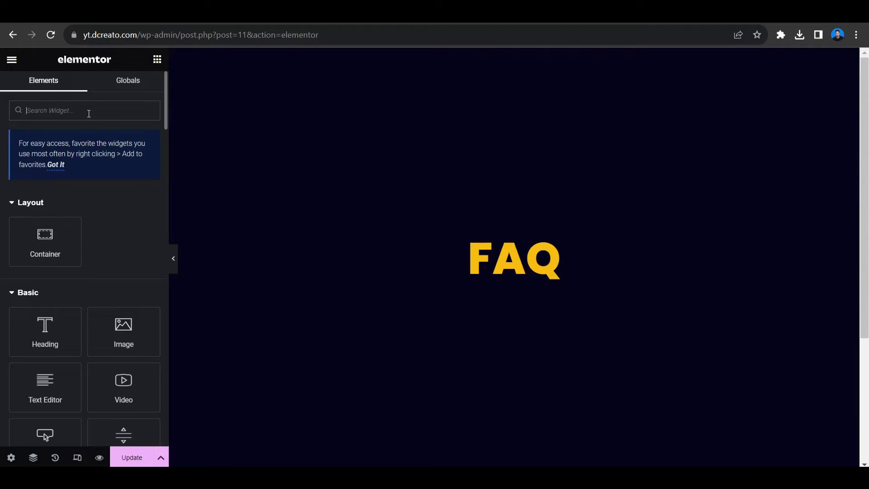
{"action": "type", "text": "acc"}
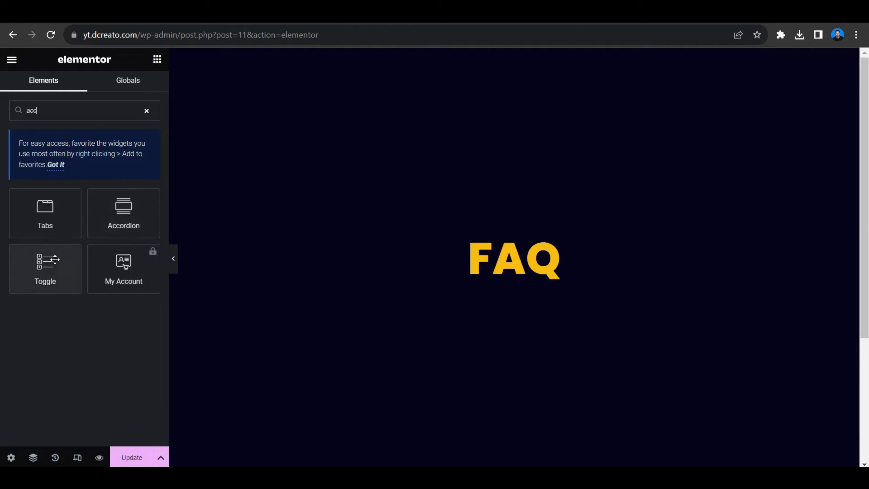
{"action": "left_click_drag", "start_coordinate": [106, 215], "coordinate": [464, 274]}
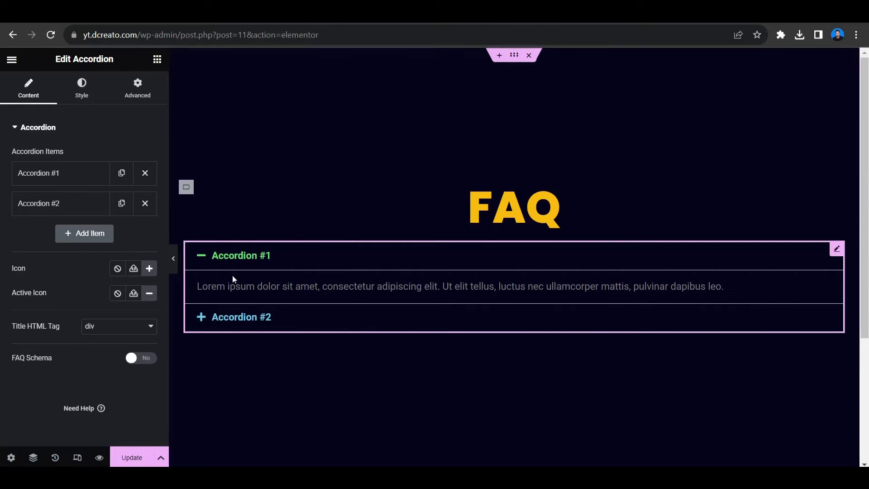
Delete Accordion #2 and bring up the accordion's Style settings.
{"action": "left_click", "coordinate": [145, 204]}
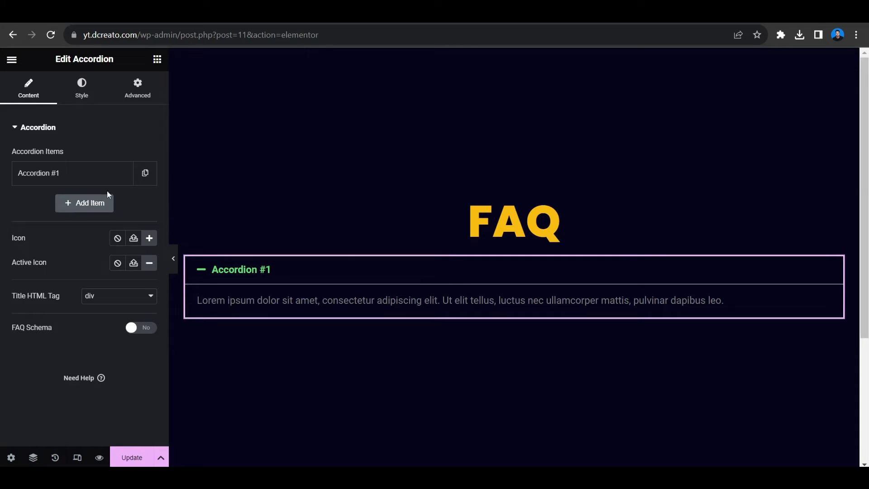
{"action": "left_click", "coordinate": [85, 98]}
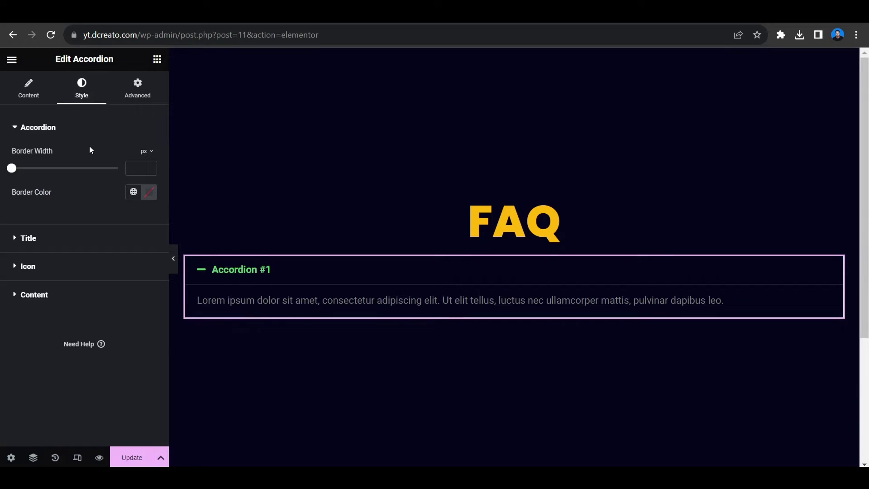
{"action": "left_click", "coordinate": [27, 93]}
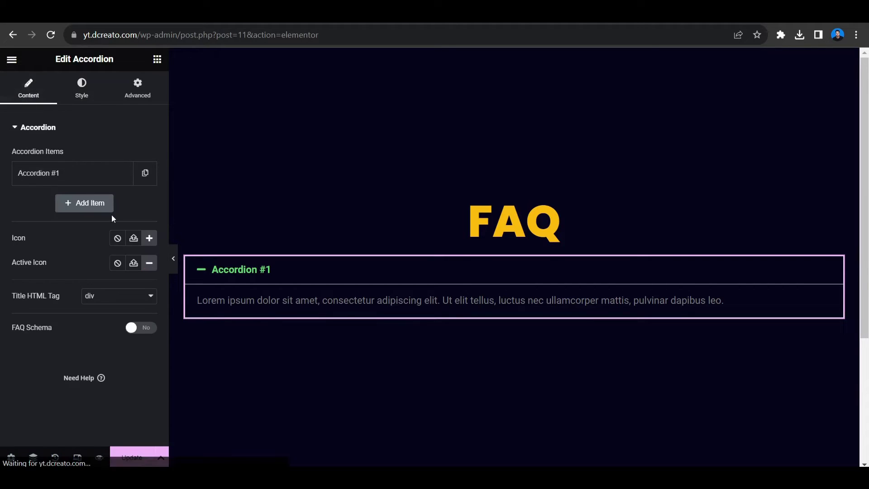
{"action": "left_click", "coordinate": [82, 93]}
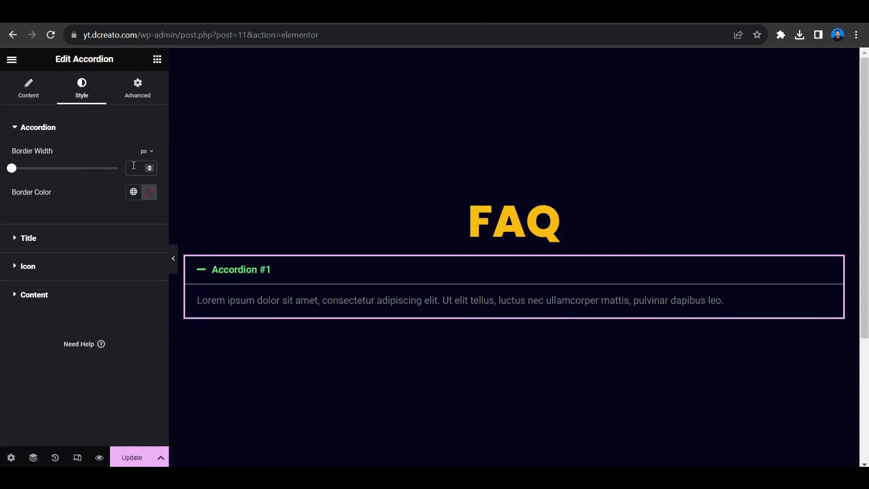
Give the accordion a 2 px border in the New Global Color.
{"action": "left_click", "coordinate": [152, 167]}
{"action": "left_click", "coordinate": [151, 167]}
{"action": "left_click", "coordinate": [135, 192]}
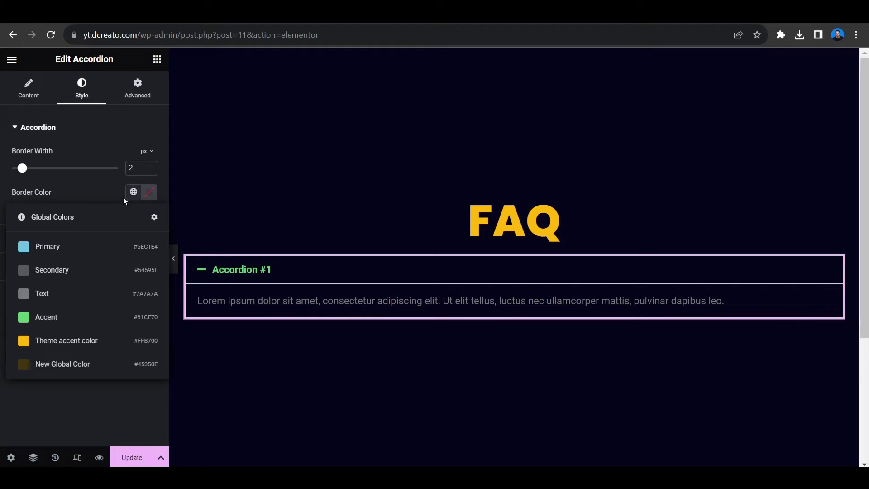
{"action": "left_click", "coordinate": [101, 365]}
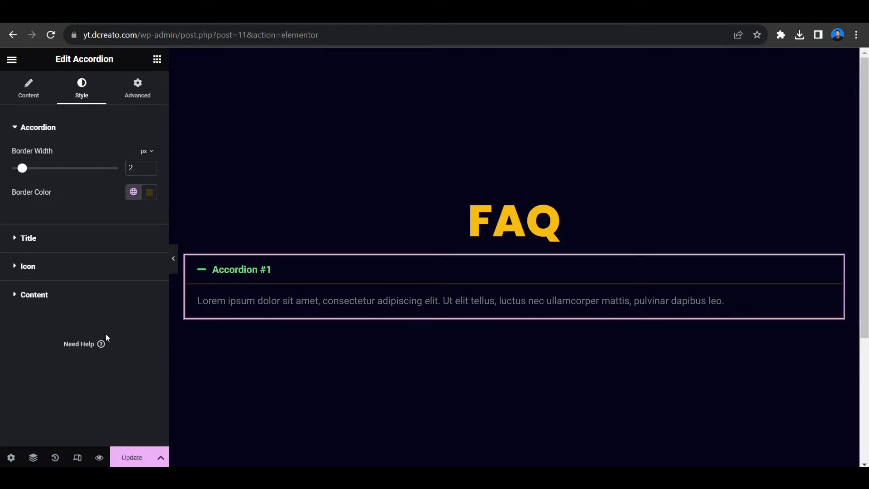
Preview the page, then reset the accordion border width back to 2 px.
{"action": "left_click", "coordinate": [175, 266]}
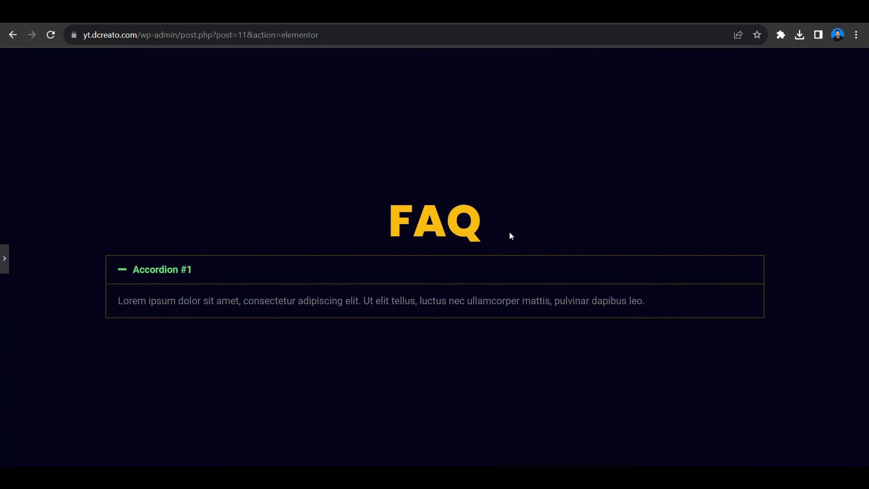
{"action": "left_click", "coordinate": [5, 261]}
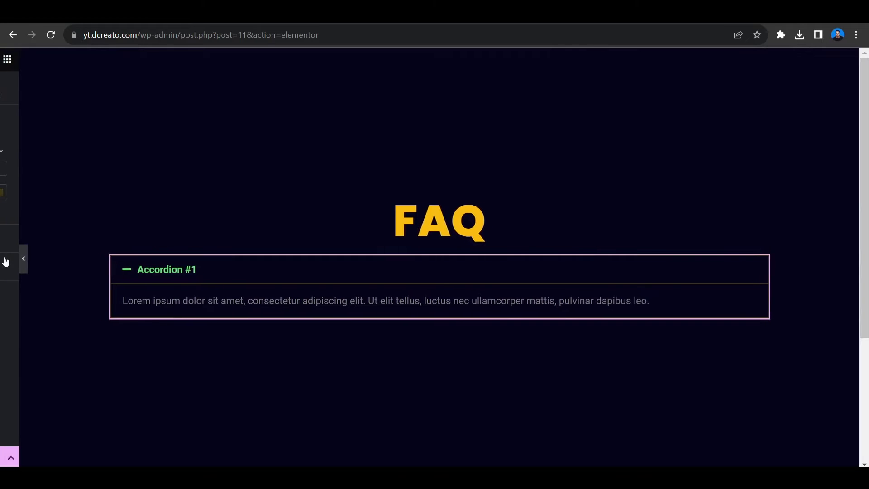
{"action": "left_click", "coordinate": [148, 170]}
{"action": "left_click", "coordinate": [148, 170]}
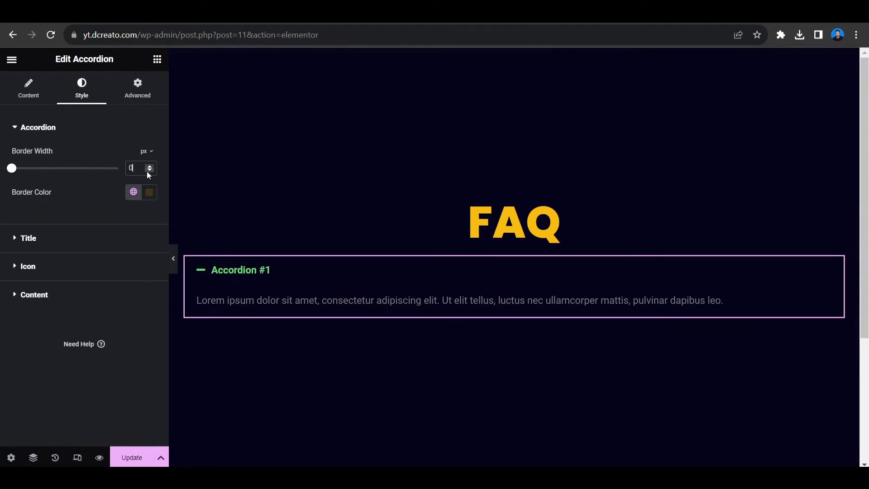
{"action": "left_click", "coordinate": [149, 166]}
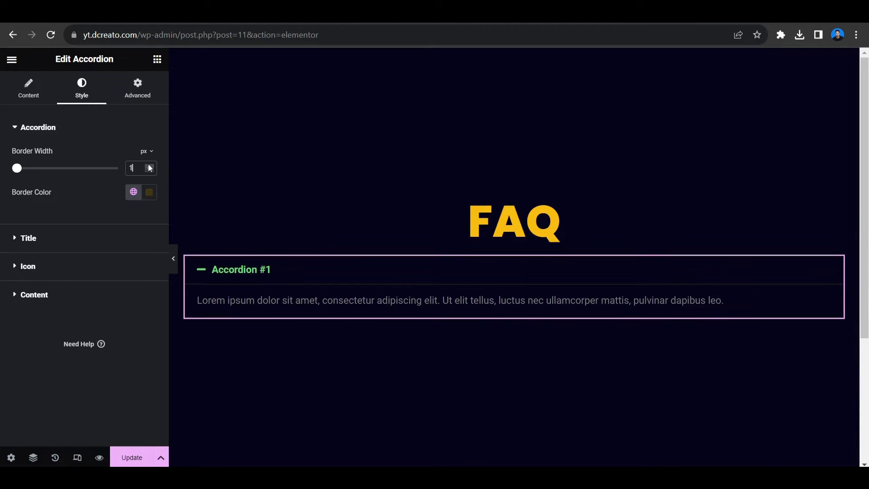
{"action": "left_click", "coordinate": [149, 165]}
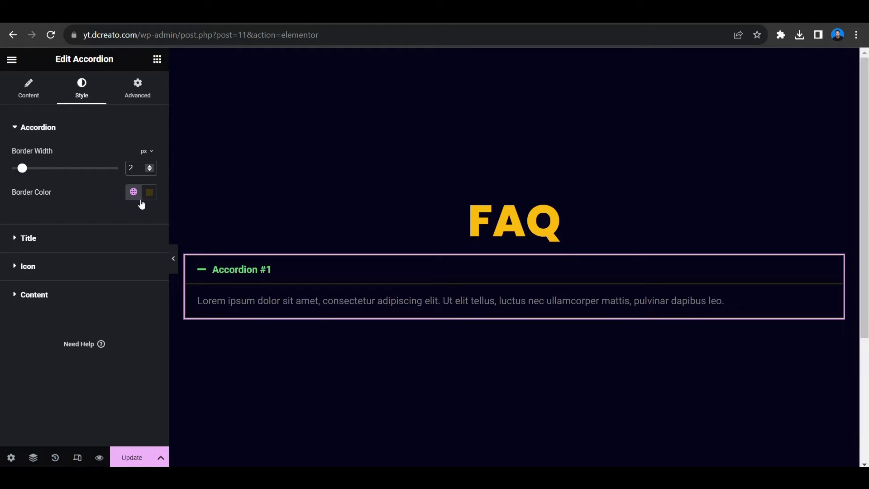
{"action": "left_click", "coordinate": [111, 133]}
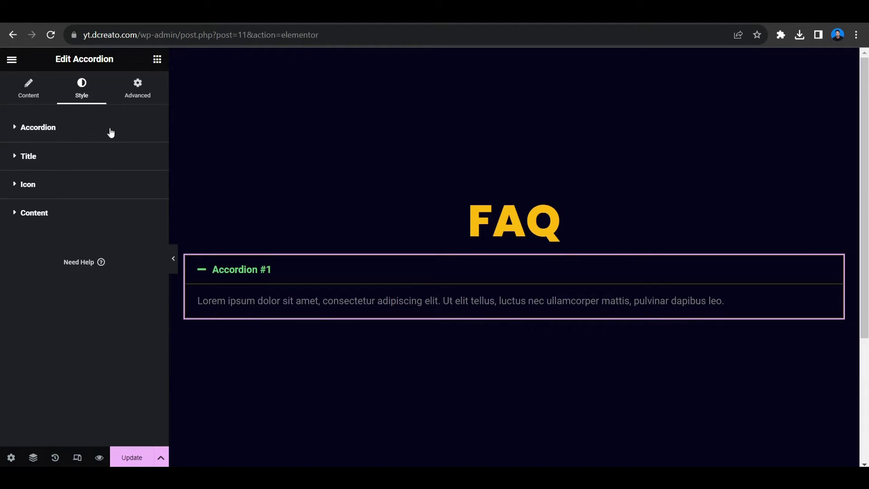
Set the open title's Active Color to the yellow Theme accent color.
{"action": "left_click", "coordinate": [71, 165]}
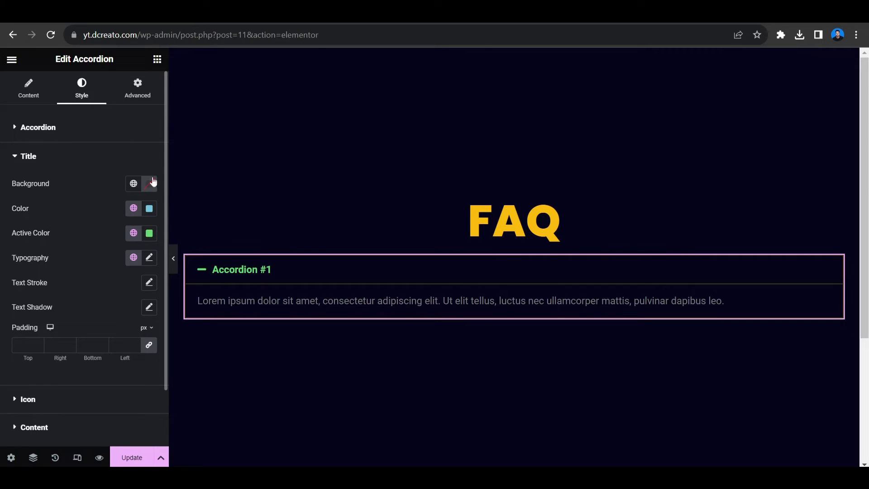
{"action": "left_click", "coordinate": [150, 234]}
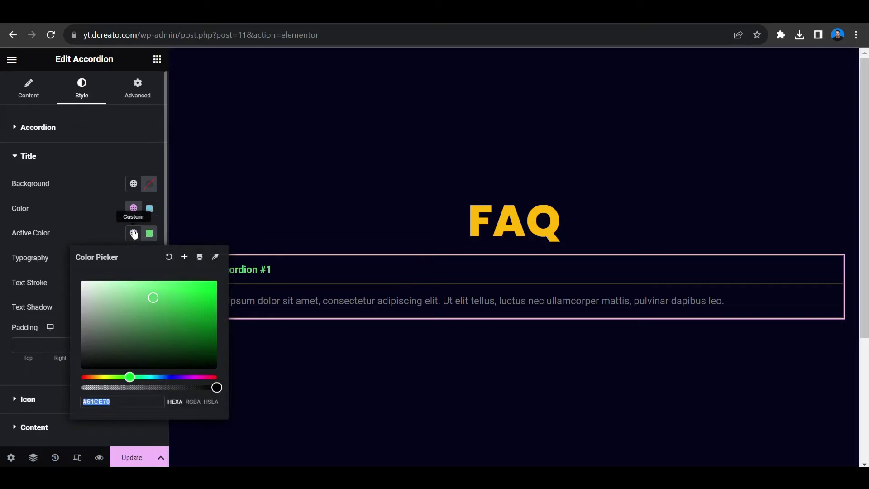
{"action": "left_click", "coordinate": [134, 234]}
{"action": "left_click", "coordinate": [81, 380]}
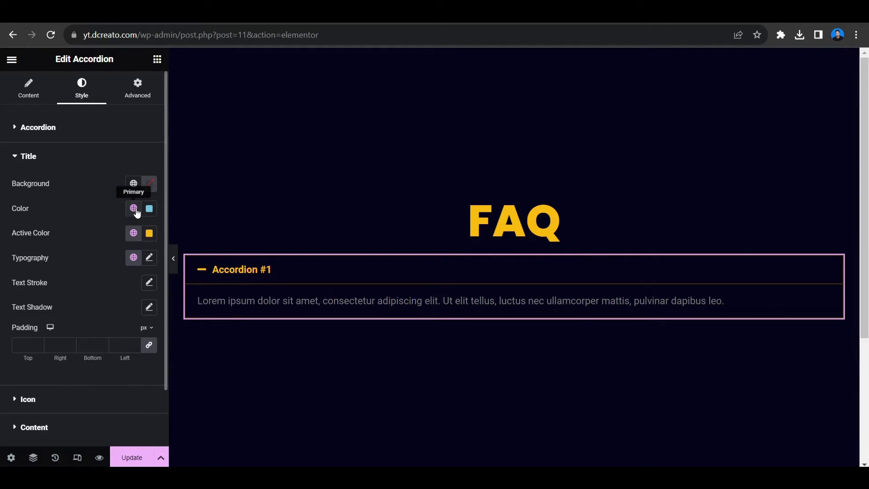
Set the closed title's Color to the Theme accent color as well.
{"action": "left_click", "coordinate": [202, 272]}
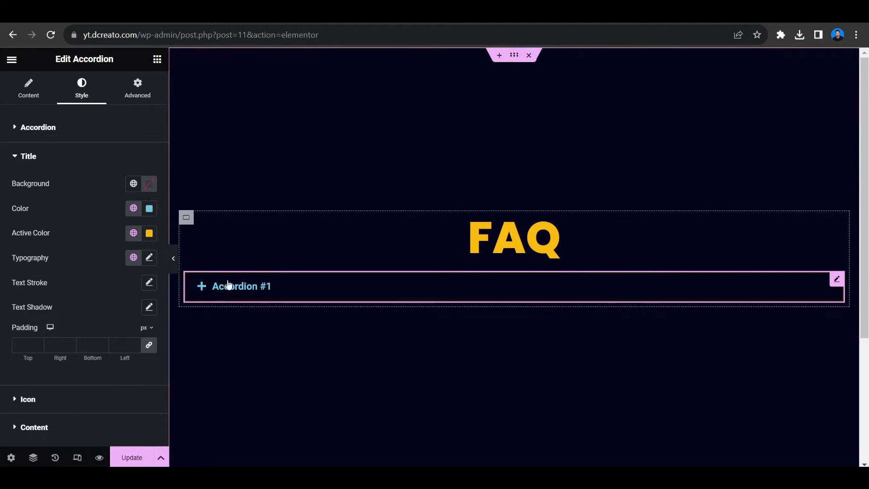
{"action": "left_click", "coordinate": [134, 210]}
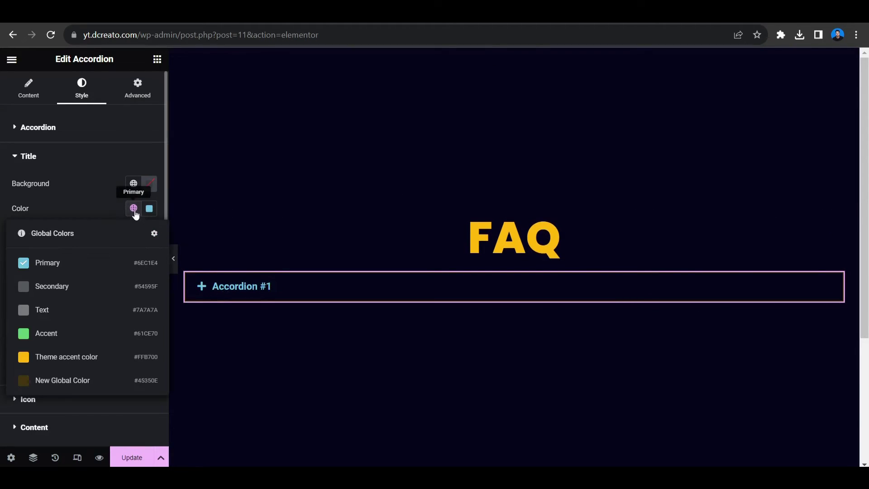
{"action": "left_click", "coordinate": [68, 356]}
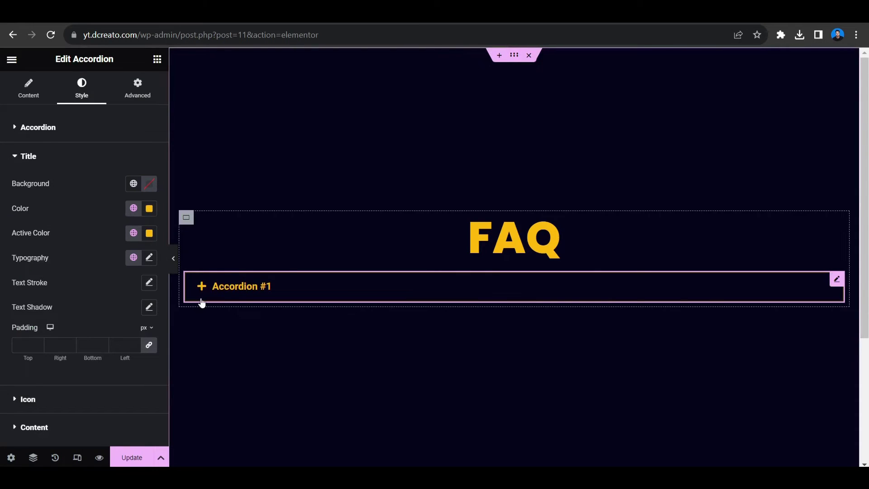
{"action": "left_click", "coordinate": [70, 157]}
{"action": "left_click", "coordinate": [39, 184]}
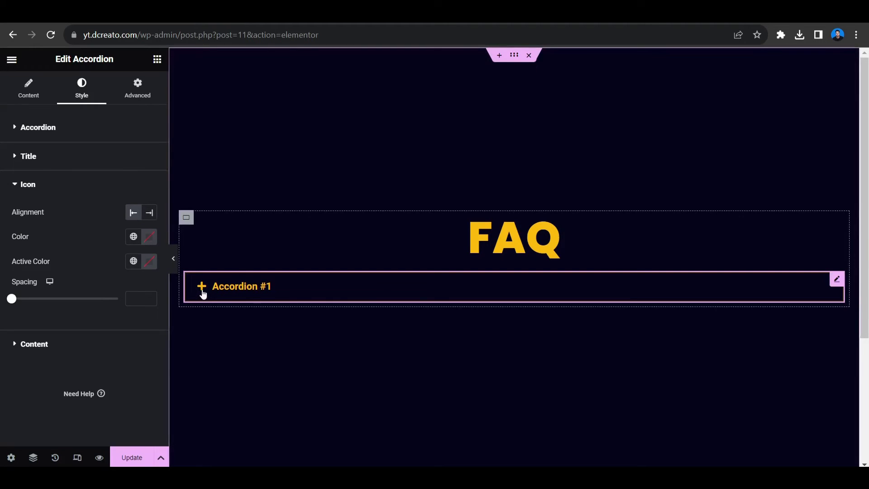
Align the accordion icon to the End and colour it Theme accent yellow.
{"action": "left_click", "coordinate": [150, 217]}
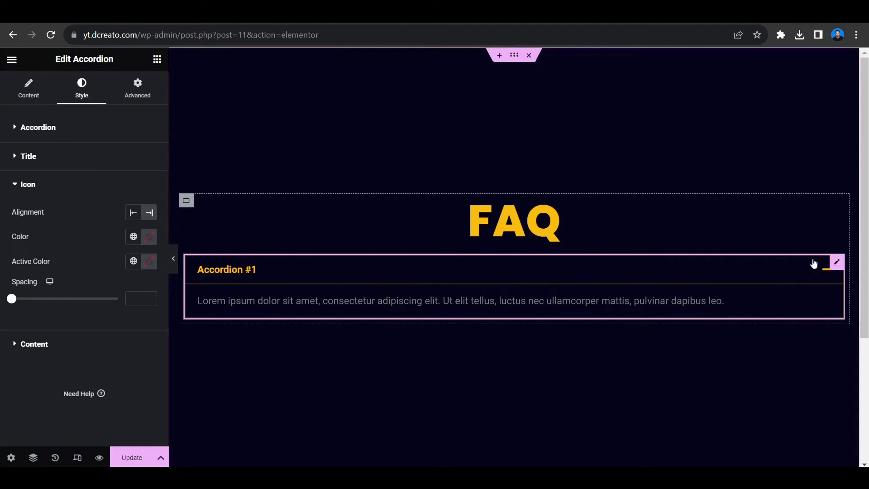
{"action": "left_click", "coordinate": [133, 237]}
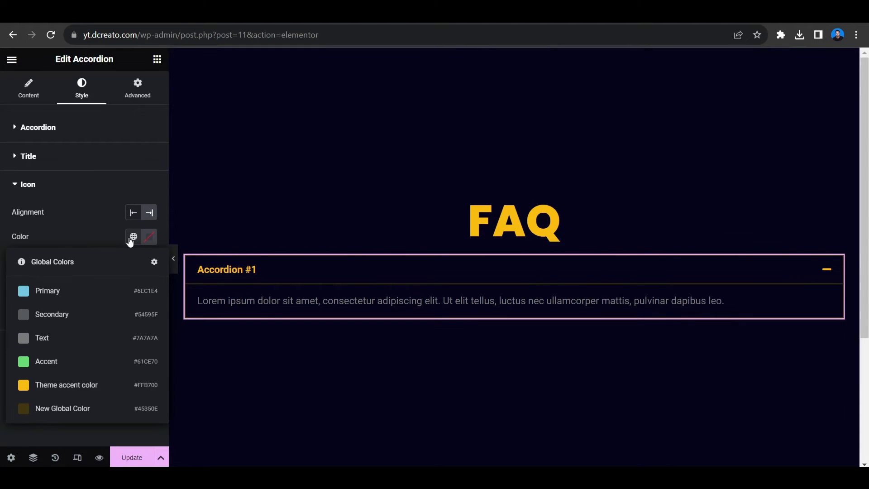
{"action": "left_click", "coordinate": [88, 386]}
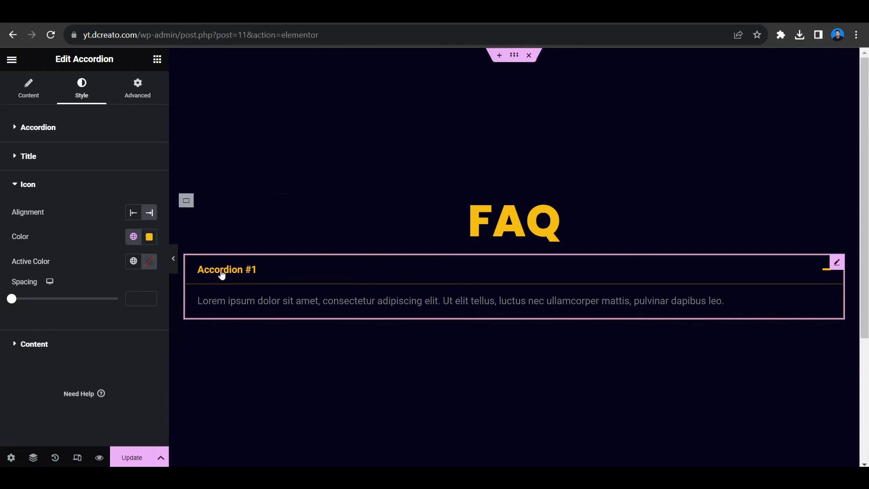
Make the open-item icon white (#FFFFFF) and adjust the icon spacing.
{"action": "left_click", "coordinate": [149, 261]}
{"action": "left_click_drag", "start_coordinate": [116, 344], "coordinate": [62, 301]}
{"action": "left_click", "coordinate": [88, 258]}
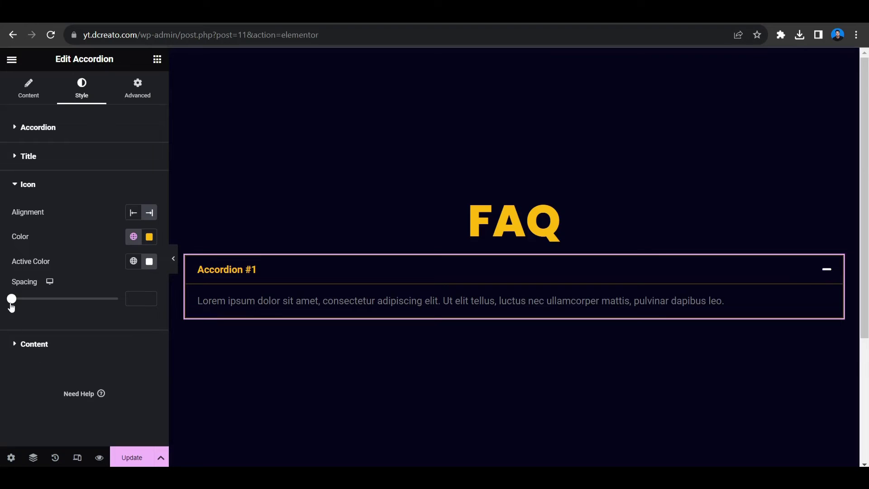
{"action": "mouse_move", "coordinate": [12, 308]}
{"action": "left_mouse_down"}
{"action": "mouse_move", "coordinate": [35, 305]}
{"action": "mouse_move", "coordinate": [7, 300]}
{"action": "left_mouse_up"}
{"action": "left_click", "coordinate": [82, 182]}
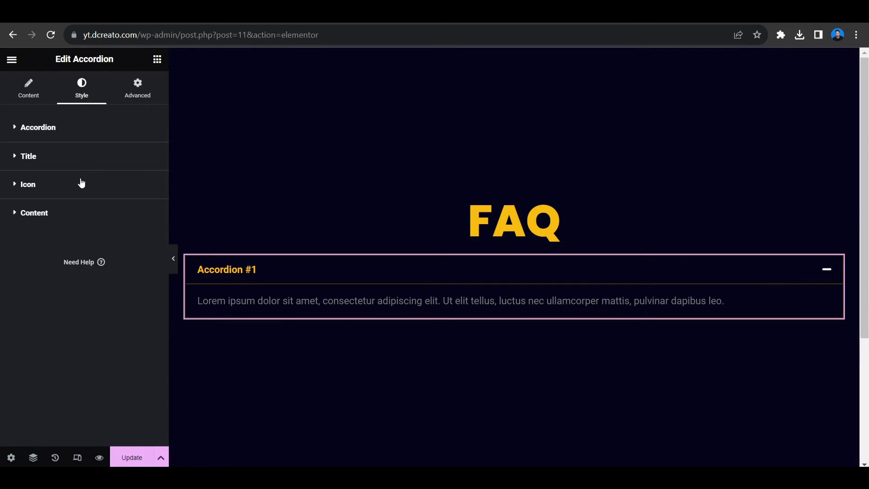
{"action": "left_click", "coordinate": [49, 216]}
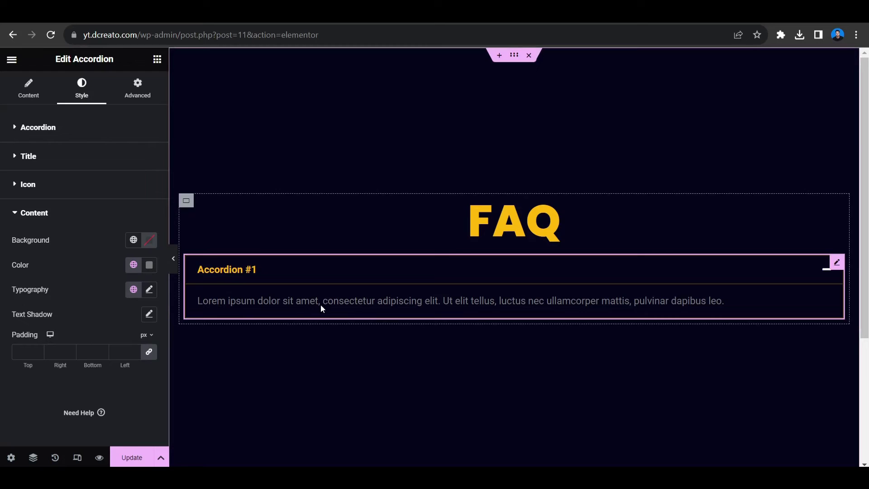
Make the accordion answer text white.
{"action": "left_click", "coordinate": [149, 266]}
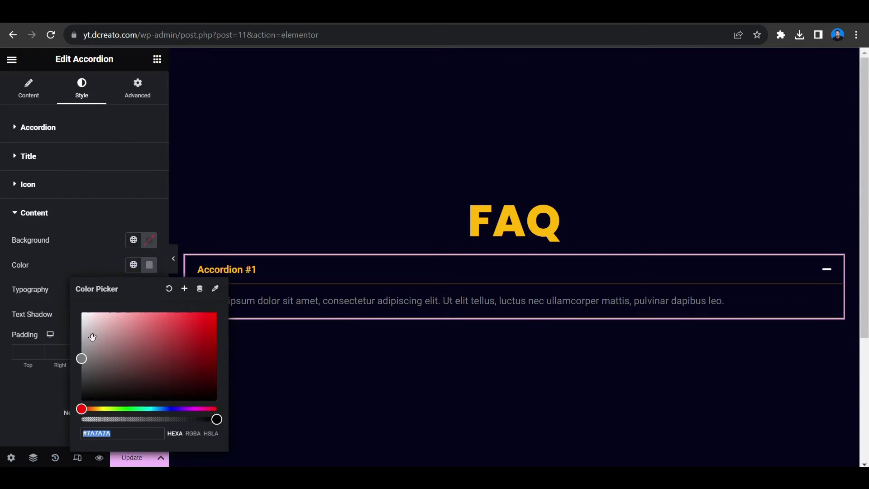
{"action": "left_click_drag", "start_coordinate": [82, 359], "coordinate": [76, 297]}
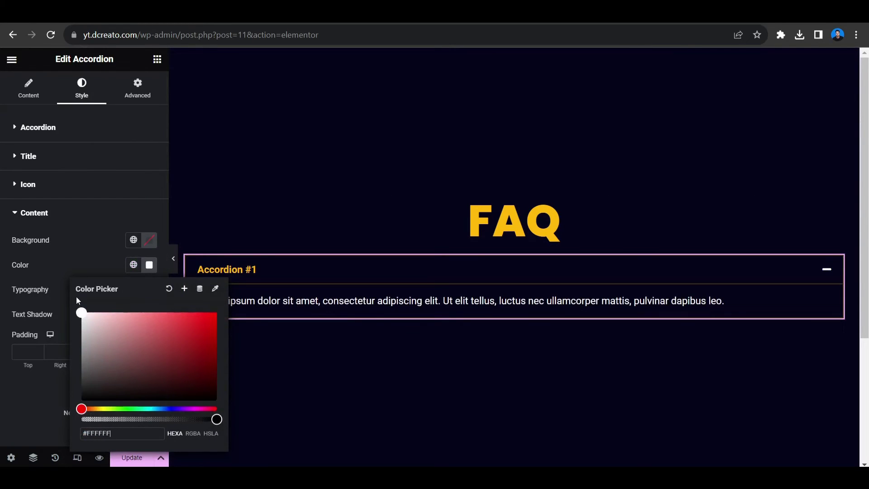
{"action": "left_click", "coordinate": [94, 273]}
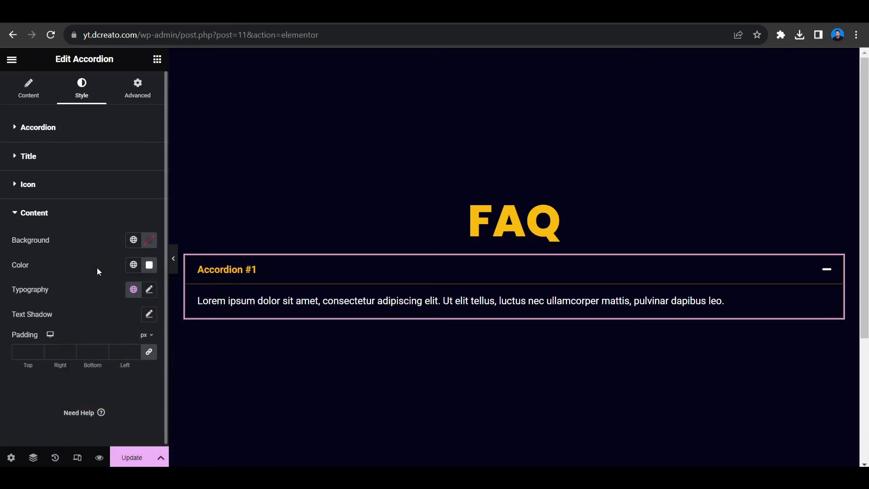
Set the answer text typography to Poppins at 16 px.
{"action": "left_click", "coordinate": [148, 290]}
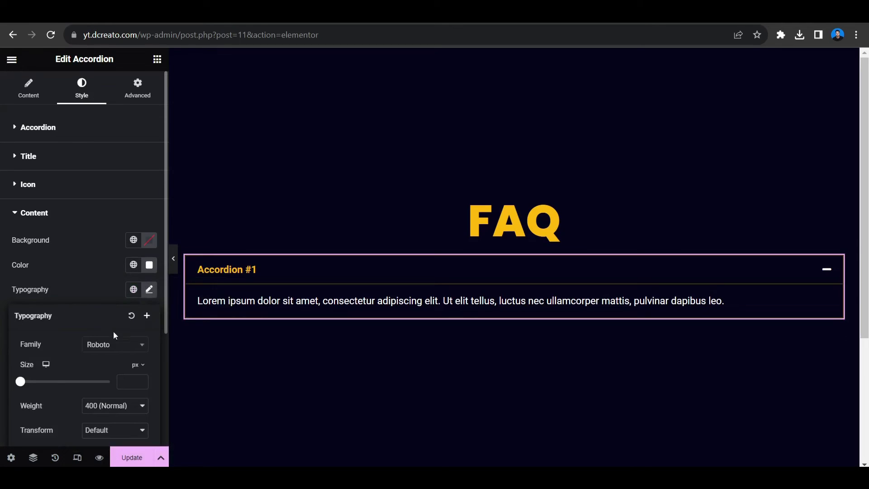
{"action": "left_click", "coordinate": [115, 345]}
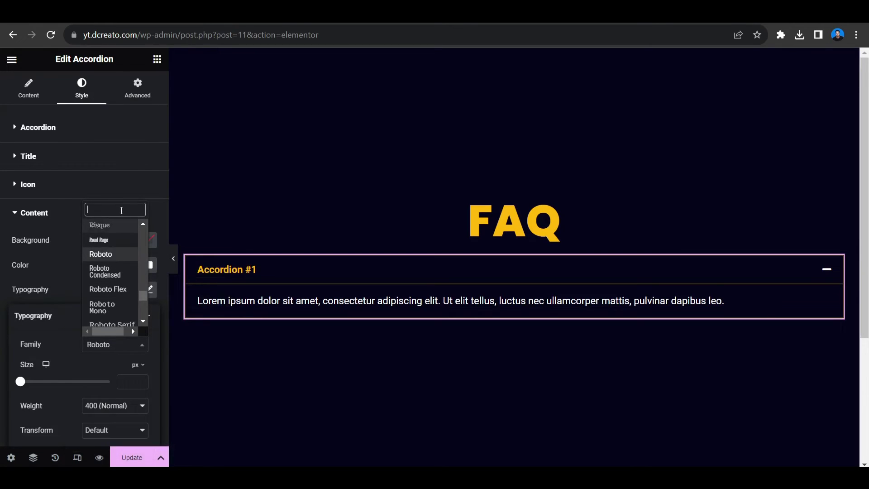
{"action": "type", "text": "pp"}
{"action": "key", "text": "BackSpace"}
{"action": "type", "text": "p"}
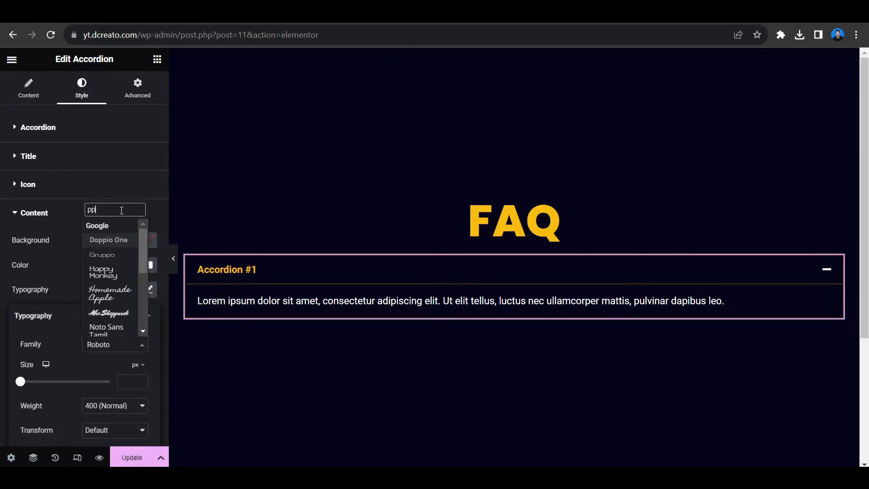
{"action": "key", "text": "BackSpace"}
{"action": "type", "text": "op"}
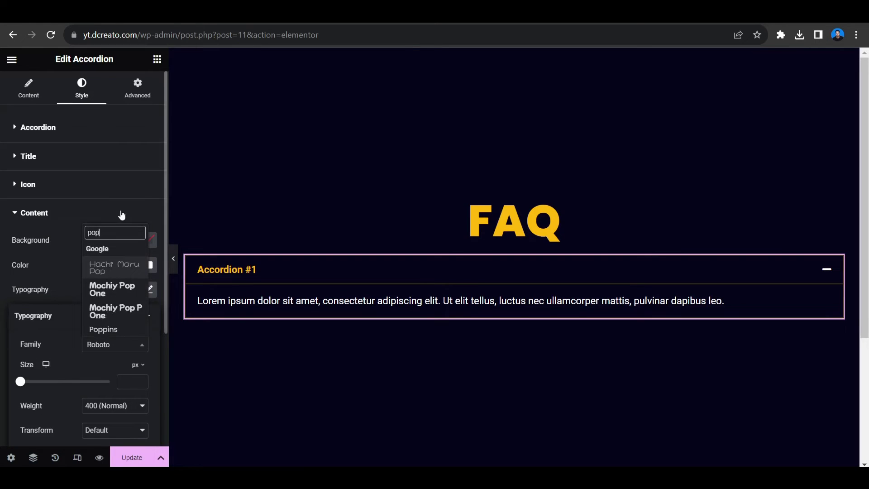
{"action": "left_click", "coordinate": [109, 329]}
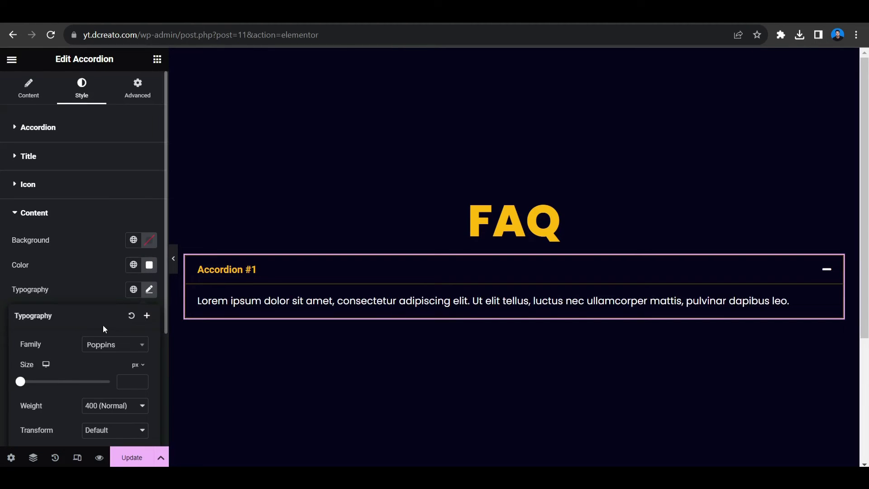
{"action": "left_click", "coordinate": [117, 384]}
{"action": "type", "text": "16"}
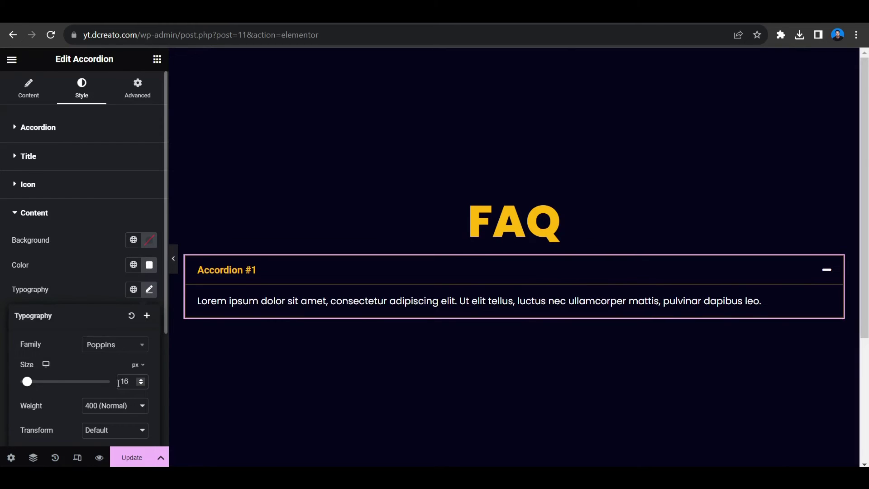
{"action": "left_click", "coordinate": [120, 290]}
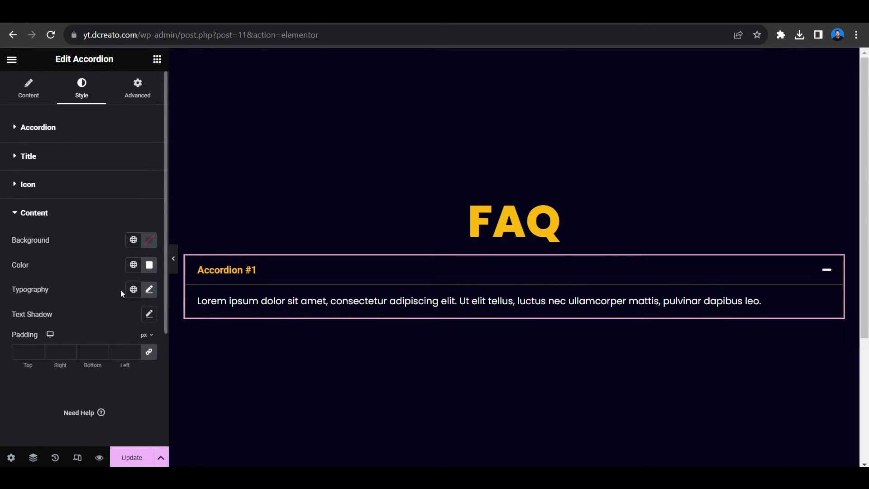
{"action": "left_click", "coordinate": [93, 211]}
Change the accordion title typography font family to Poppins.
{"action": "left_click", "coordinate": [88, 160]}
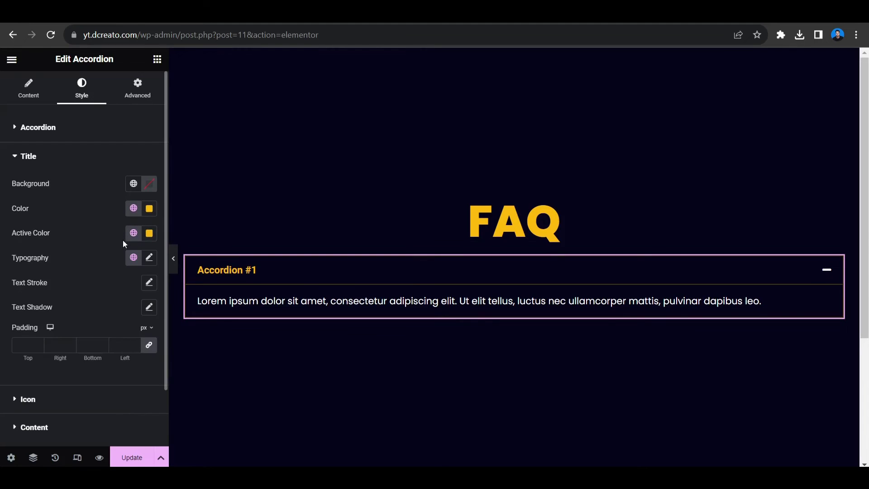
{"action": "left_click", "coordinate": [149, 258]}
{"action": "left_click", "coordinate": [114, 312]}
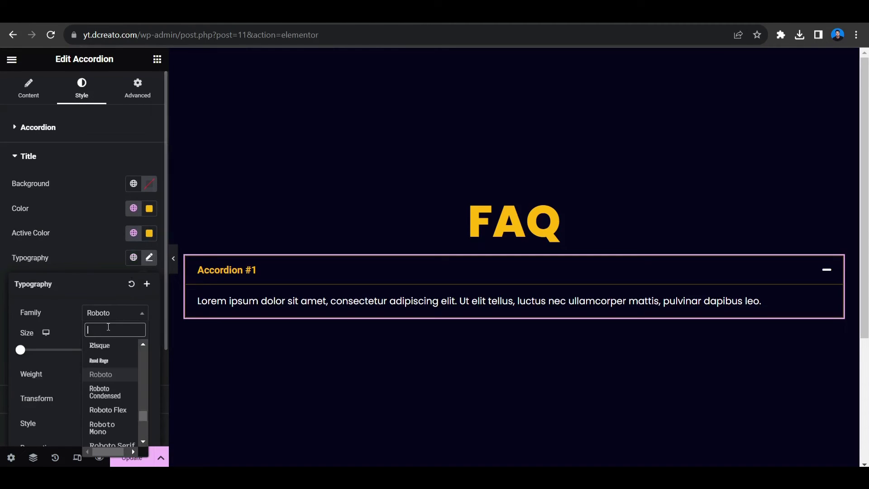
{"action": "type", "text": "pop"}
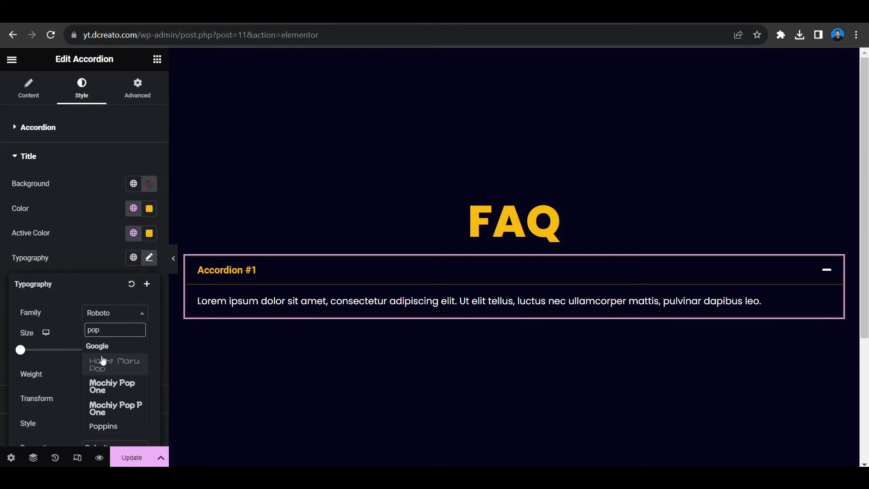
{"action": "left_click", "coordinate": [108, 430]}
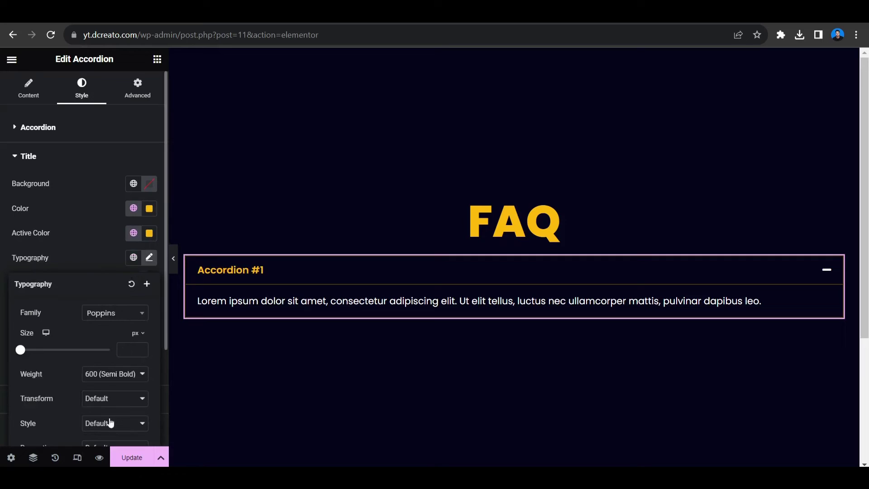
{"action": "left_click", "coordinate": [127, 246]}
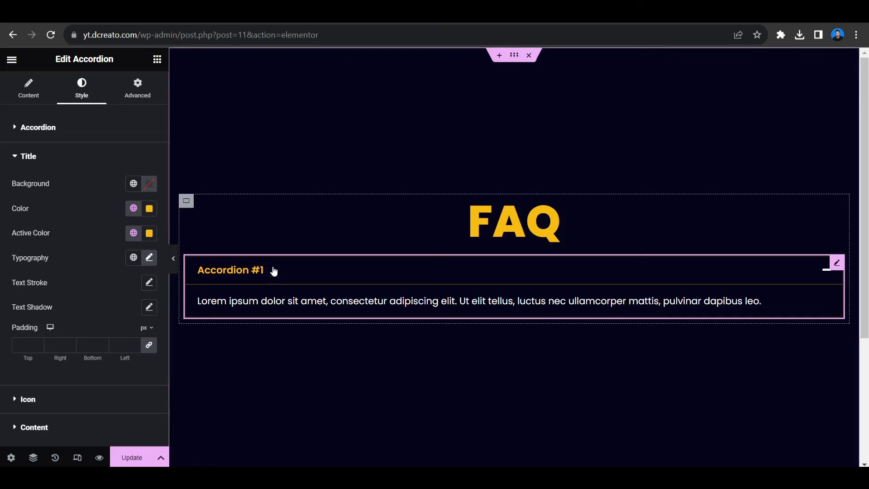
{"action": "left_click", "coordinate": [112, 154]}
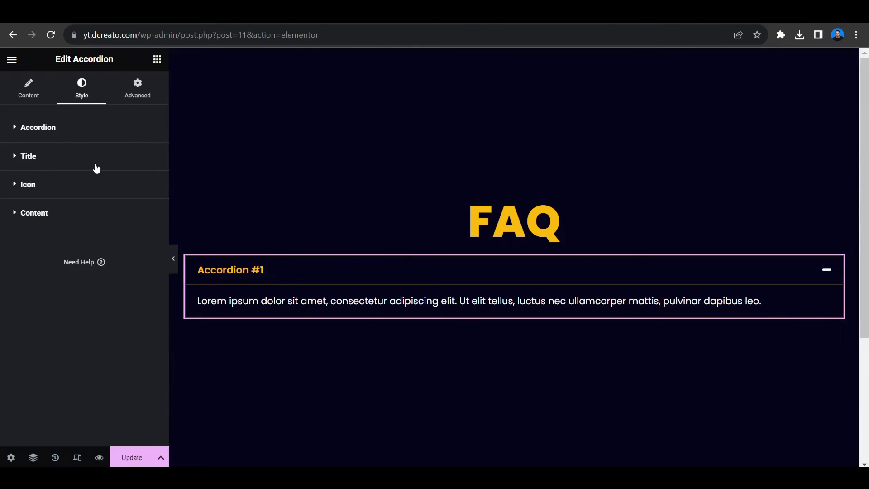
Replace Accordion #1's title with the pasted question 'What countries do you ship to?'.
{"action": "left_click", "coordinate": [25, 92]}
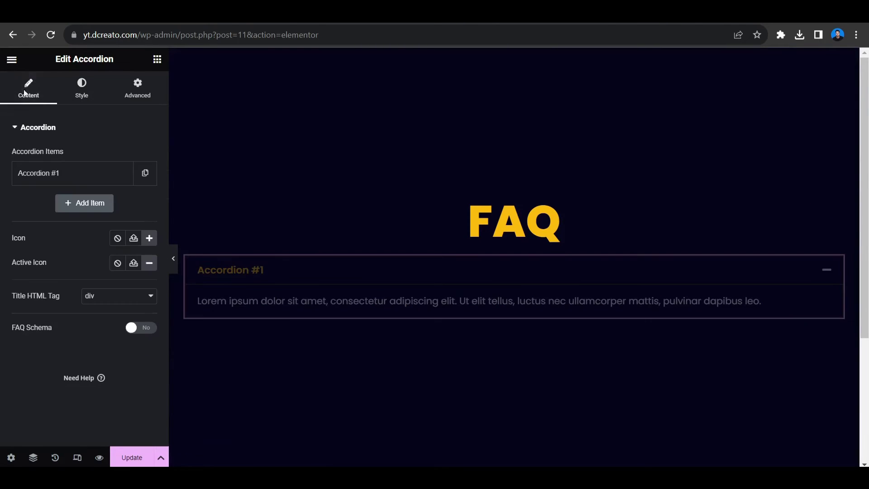
{"action": "left_click", "coordinate": [69, 179]}
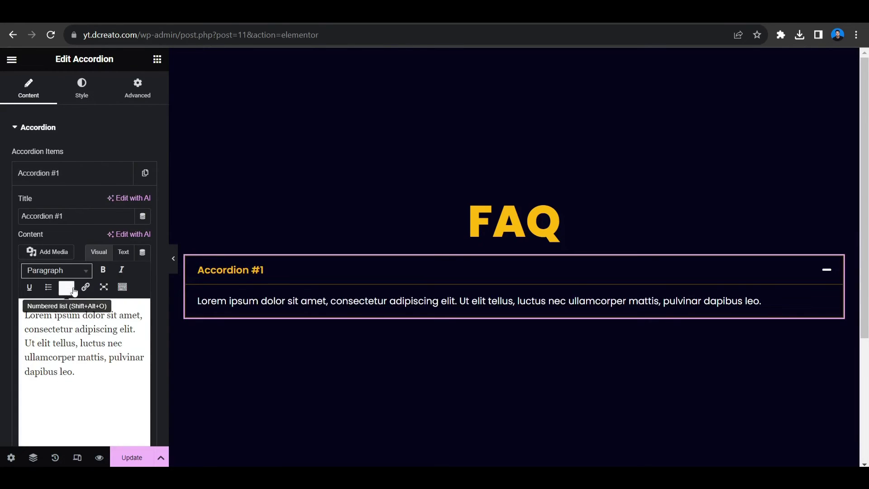
{"action": "left_click_drag", "start_coordinate": [64, 216], "coordinate": [23, 215]}
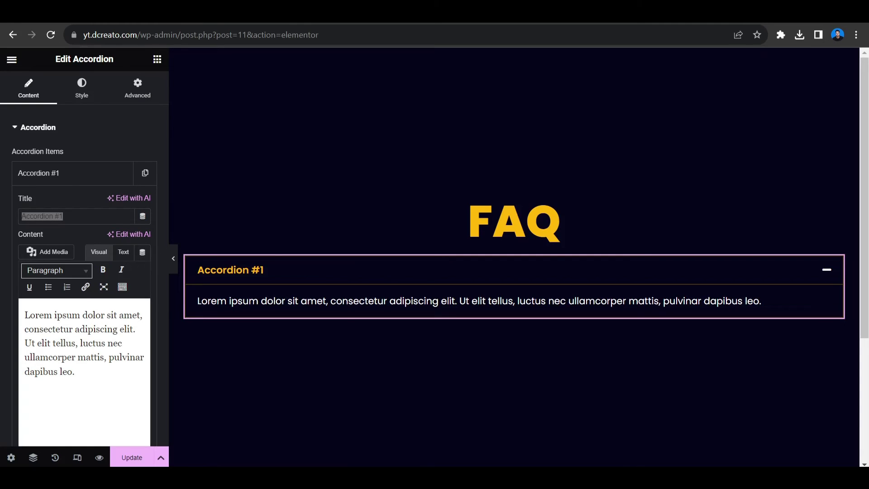
{"action": "left_click", "coordinate": [70, 217]}
{"action": "key", "text": "ctrl+a"}
{"action": "type", "text": "What countries do you ship to?"}
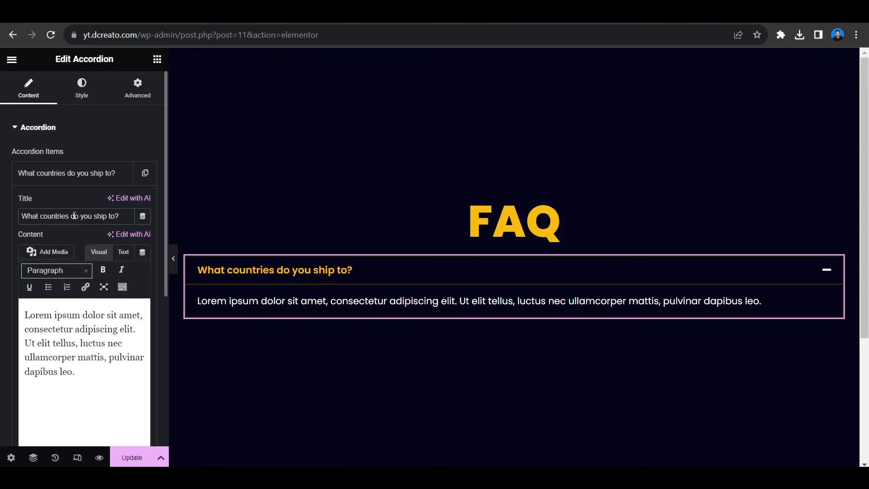
Toggle the first FAQ item closed and open, save, and preview the page.
{"action": "left_click", "coordinate": [92, 177]}
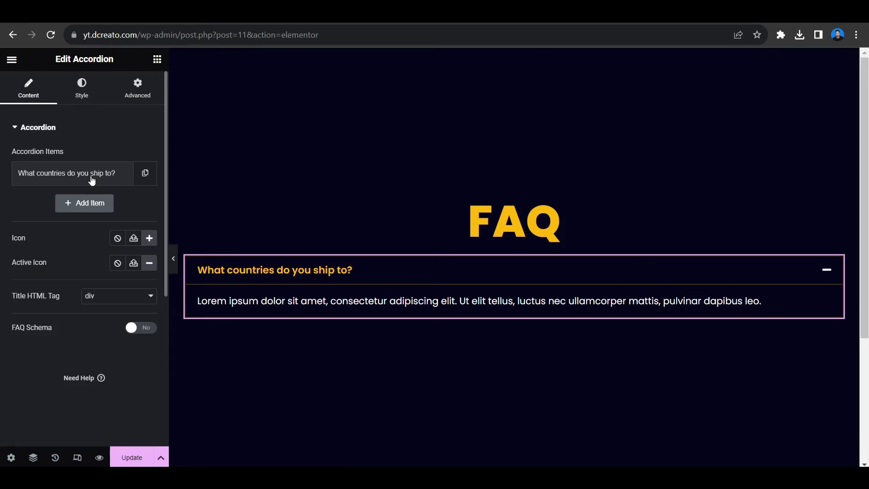
{"action": "left_click", "coordinate": [822, 271]}
{"action": "left_click", "coordinate": [822, 276]}
{"action": "left_click", "coordinate": [132, 457]}
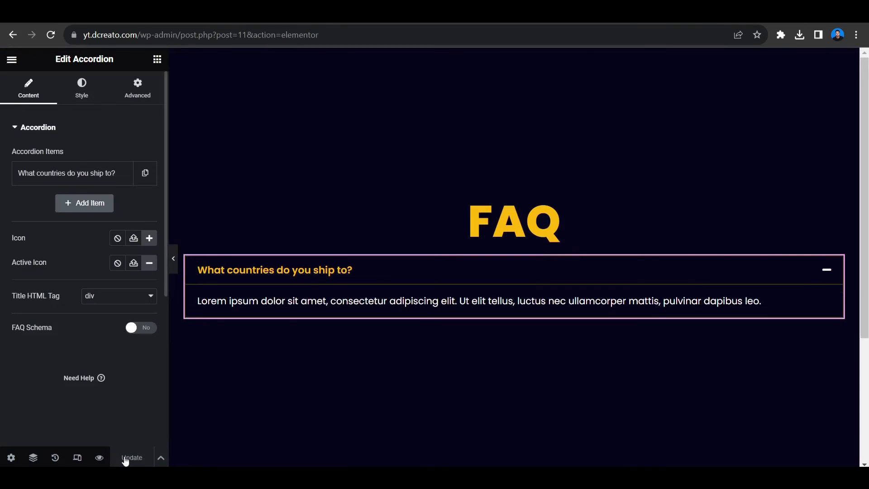
{"action": "left_click", "coordinate": [173, 263]}
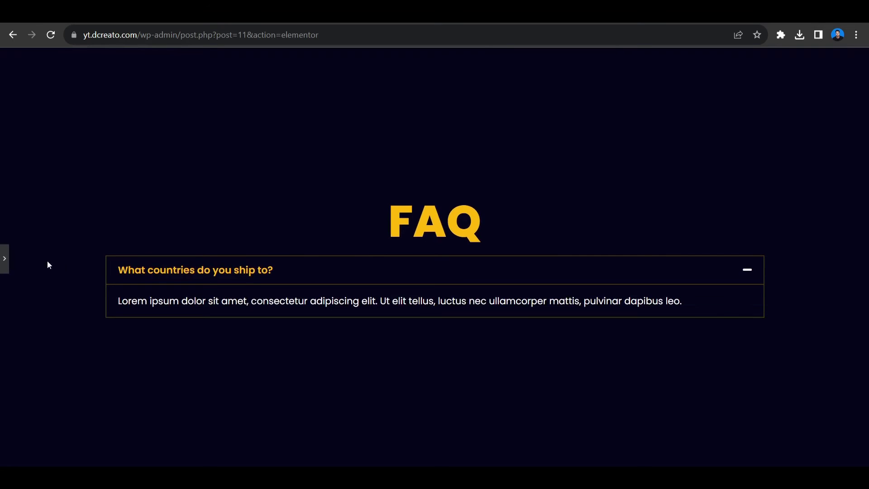
{"action": "left_click", "coordinate": [8, 263]}
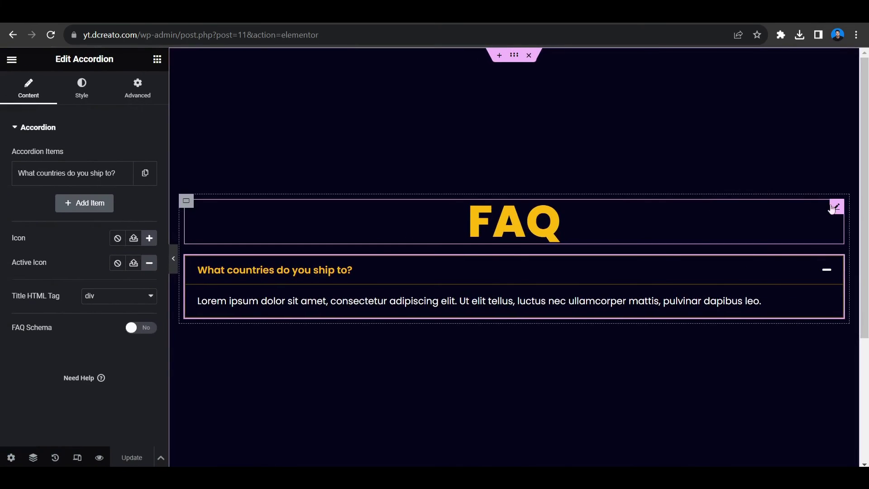
Give the FAQ heading zero margins with a 50 px bottom margin.
{"action": "left_click", "coordinate": [829, 209]}
{"action": "left_click", "coordinate": [138, 88]}
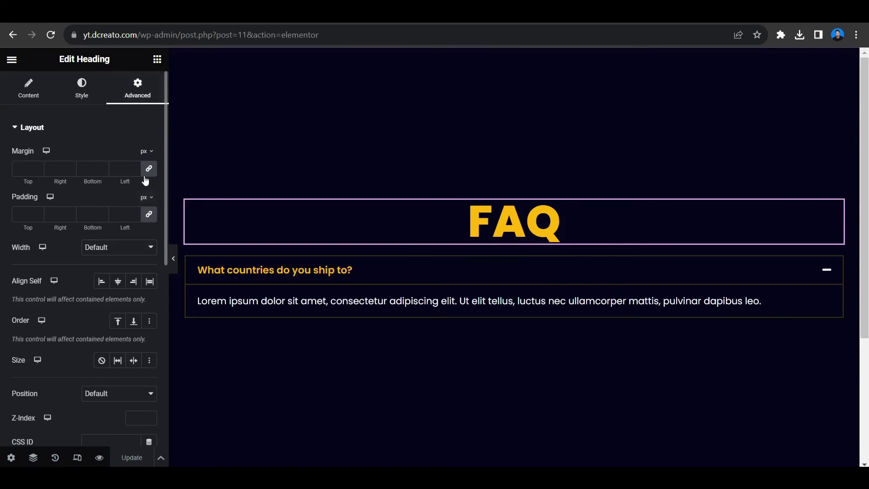
{"action": "left_click", "coordinate": [102, 174]}
{"action": "type", "text": "0"}
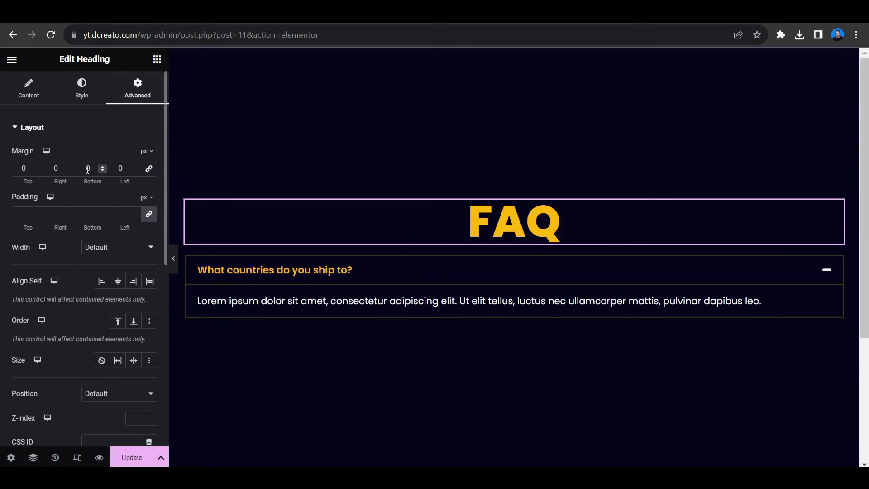
{"action": "left_click", "coordinate": [88, 169]}
{"action": "type", "text": "5"}
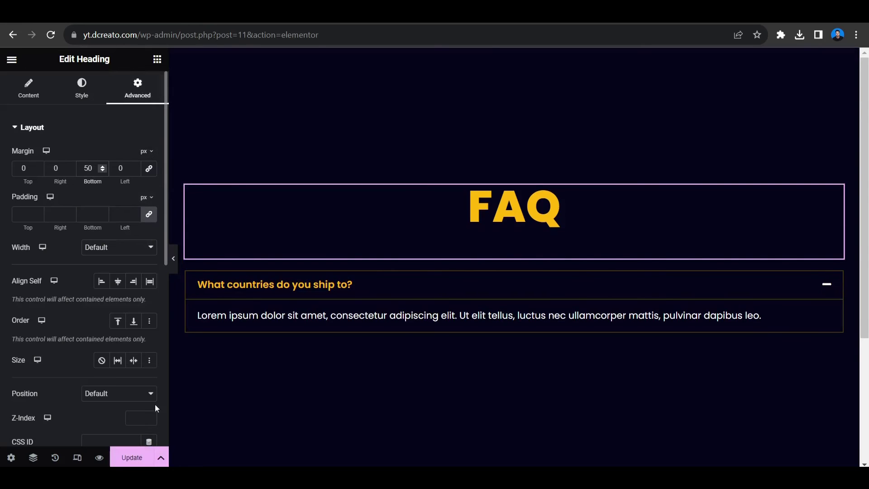
Preview the heading spacing and test that the FAQ item collapses and expands.
{"action": "left_click", "coordinate": [173, 259]}
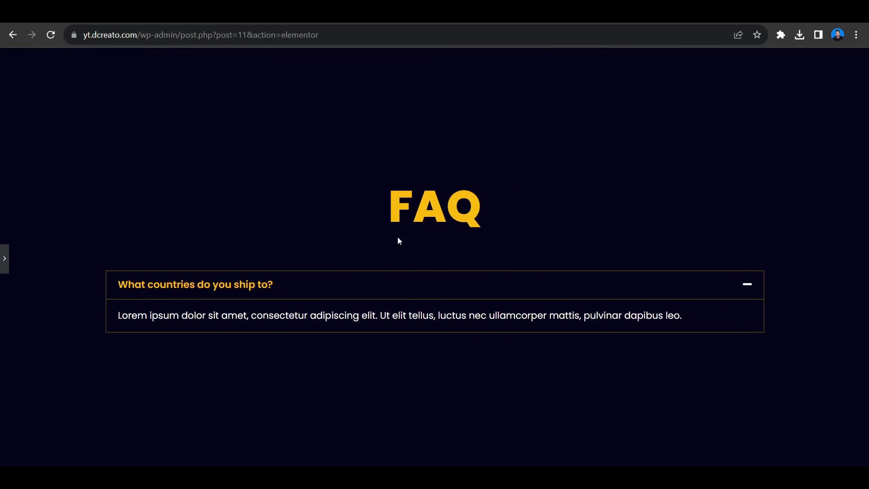
{"action": "left_click", "coordinate": [304, 285]}
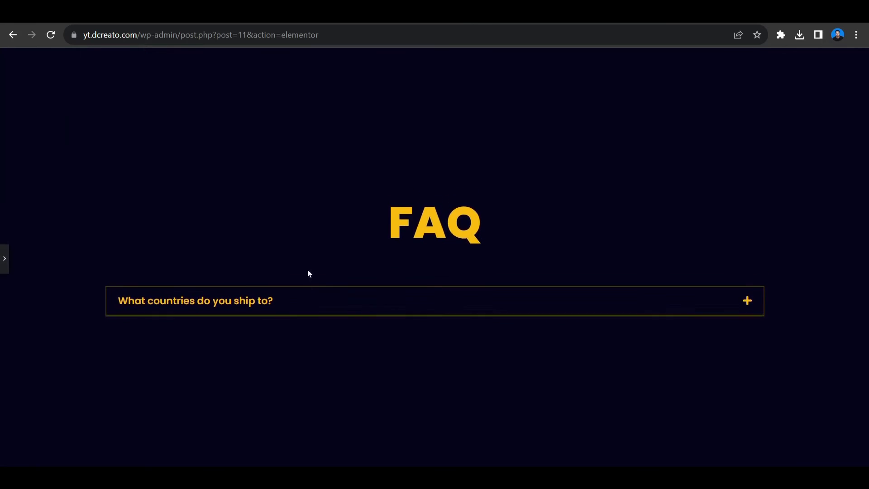
{"action": "left_click", "coordinate": [292, 307]}
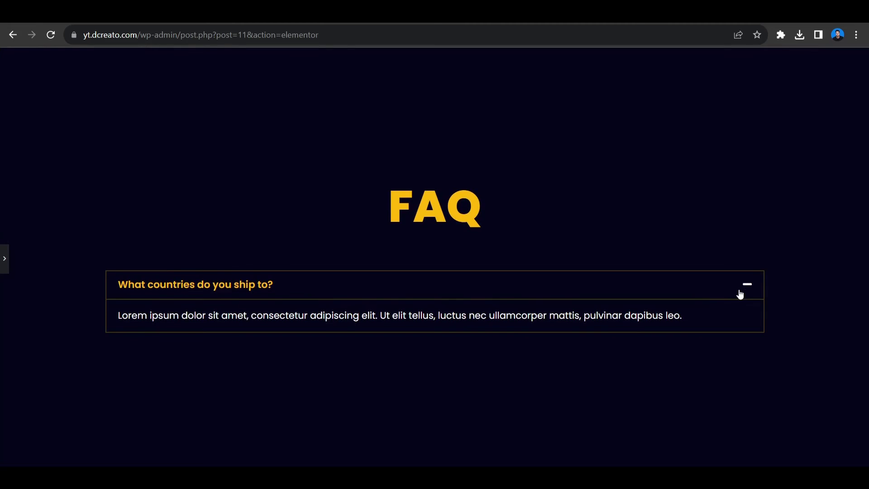
{"action": "left_click", "coordinate": [716, 295]}
{"action": "left_click", "coordinate": [715, 298]}
{"action": "left_click", "coordinate": [715, 294]}
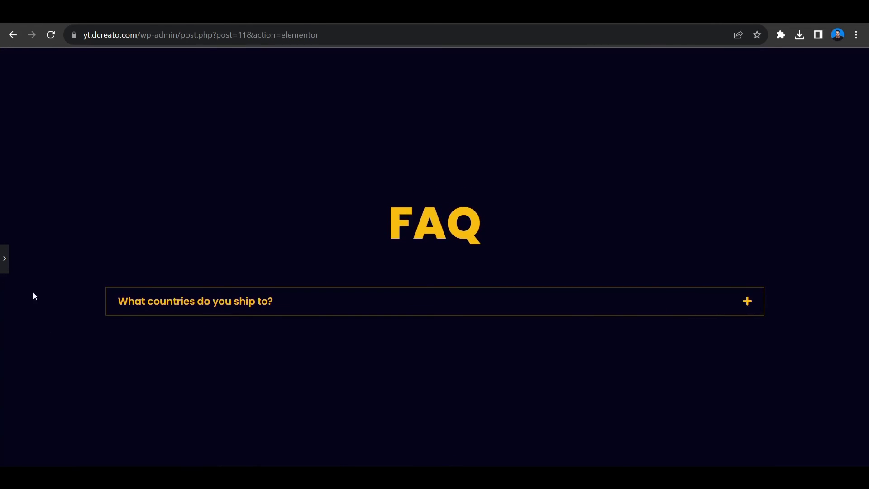
{"action": "left_click", "coordinate": [4, 259]}
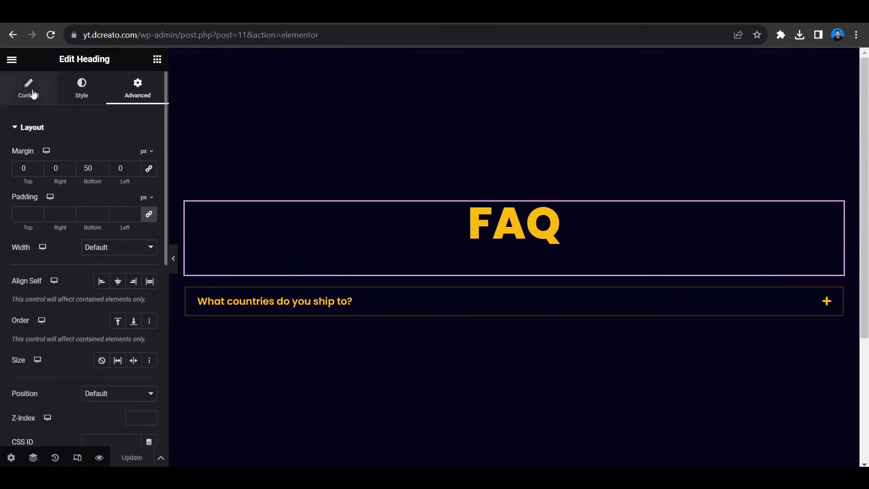
Select the accordion and set its closed-state icon to Caret down.
{"action": "left_click", "coordinate": [33, 94]}
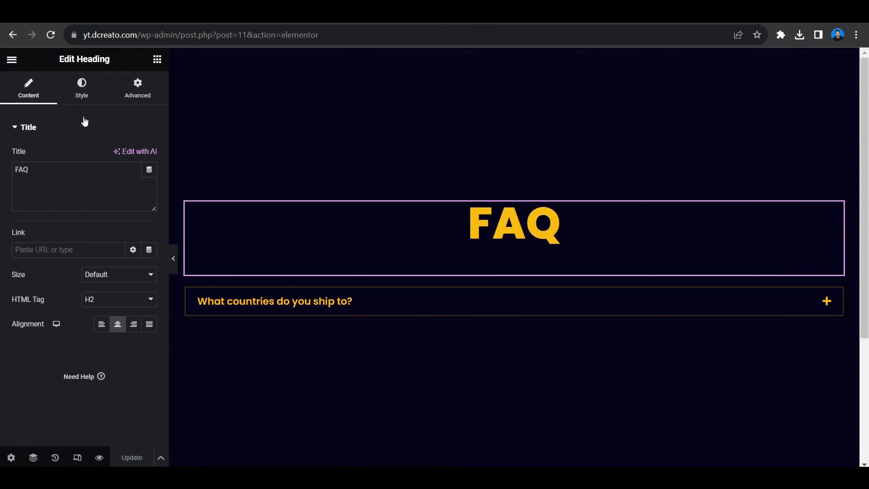
{"action": "left_click", "coordinate": [81, 88]}
{"action": "left_click", "coordinate": [29, 88]}
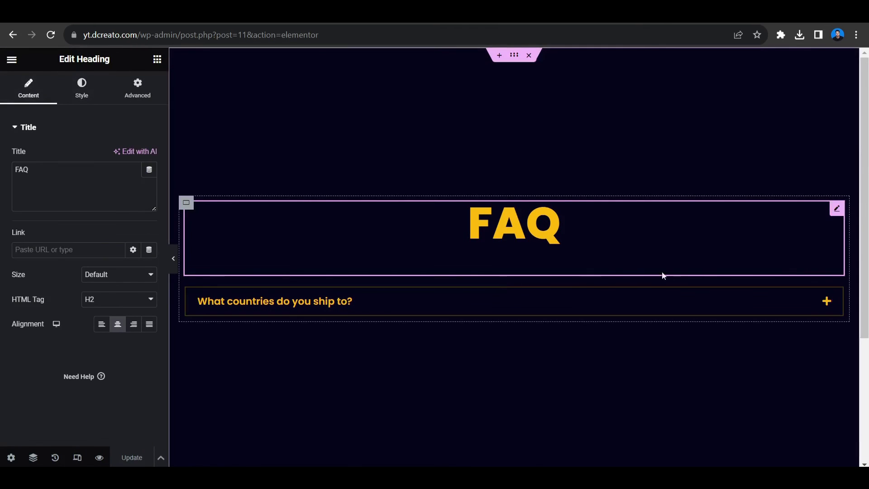
{"action": "left_click", "coordinate": [831, 301]}
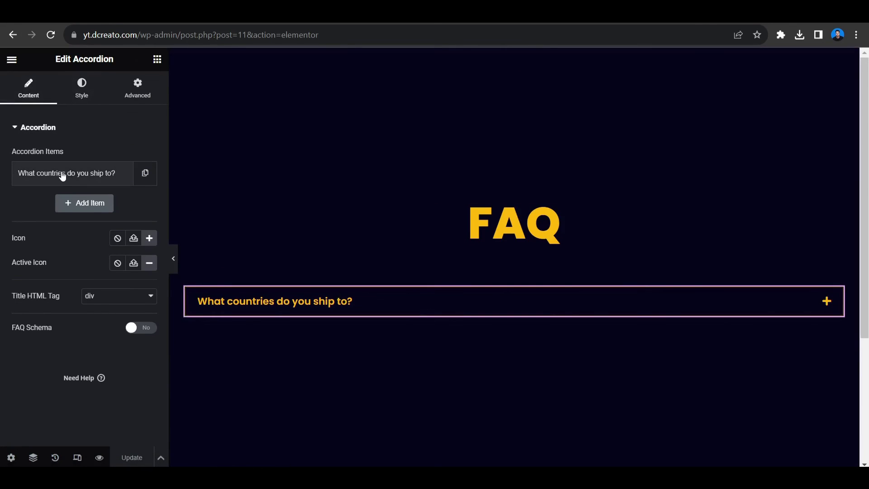
{"action": "left_click", "coordinate": [148, 238]}
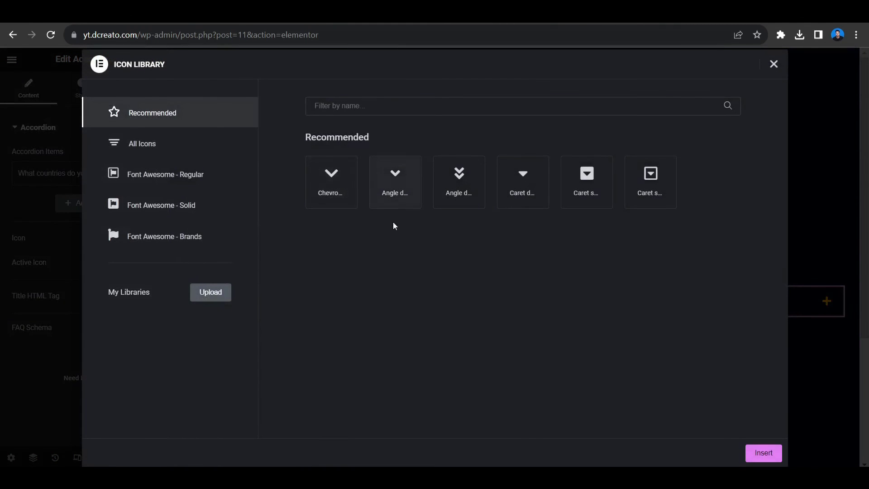
{"action": "left_click", "coordinate": [512, 205]}
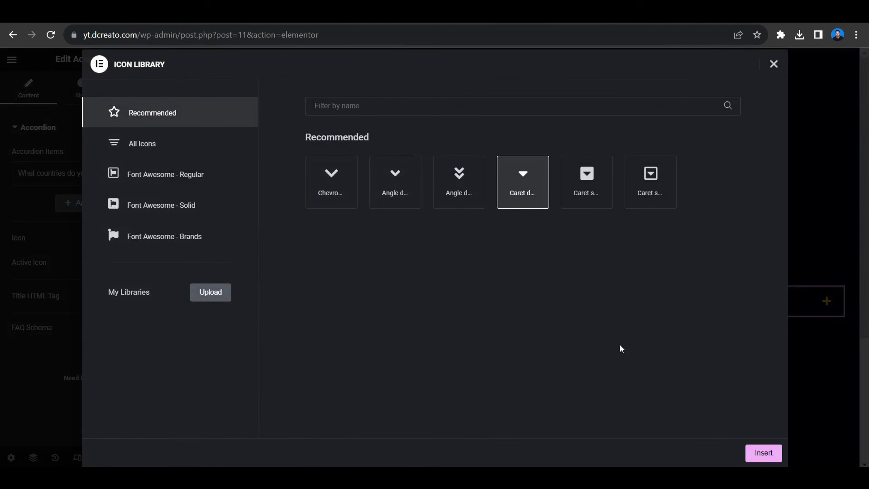
{"action": "left_click", "coordinate": [755, 449]}
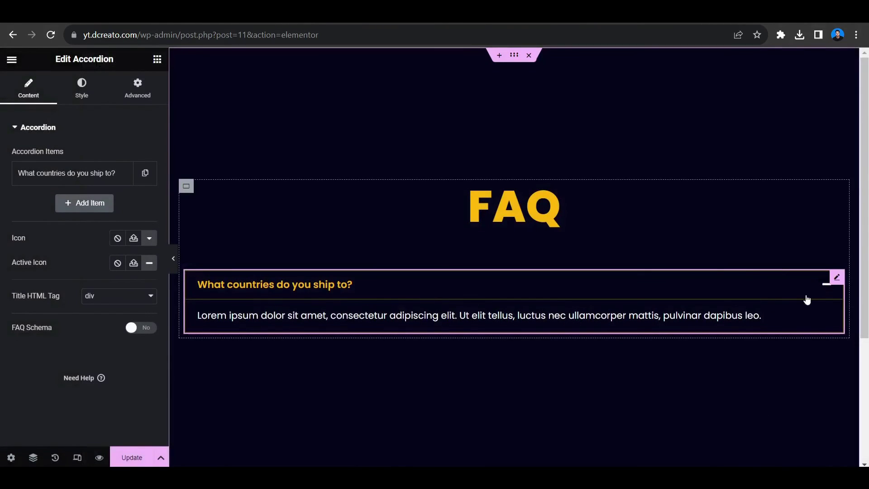
{"action": "left_click", "coordinate": [321, 282]}
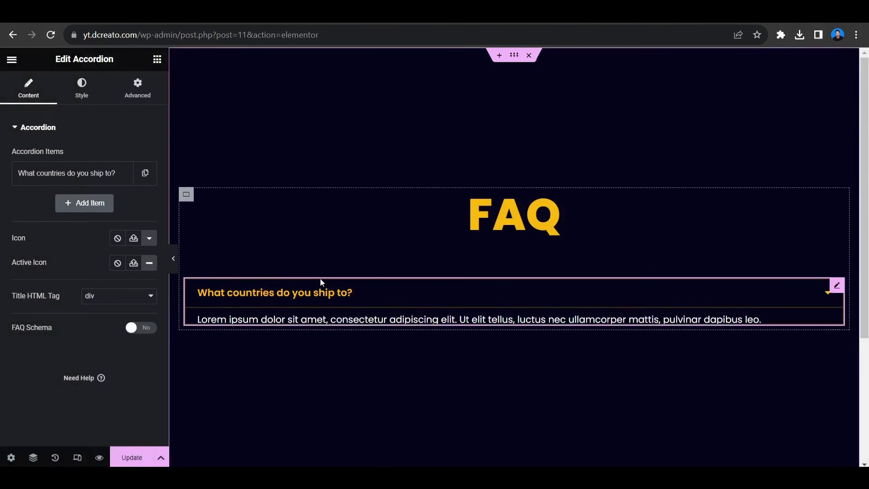
Set the Active Icon to Caret up and save the page.
{"action": "left_click", "coordinate": [150, 272]}
{"action": "left_click", "coordinate": [535, 190]}
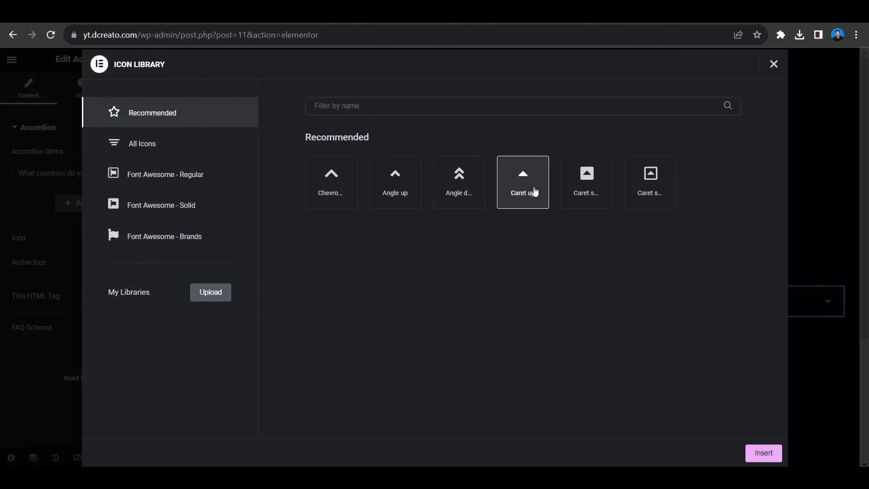
{"action": "left_click", "coordinate": [763, 453]}
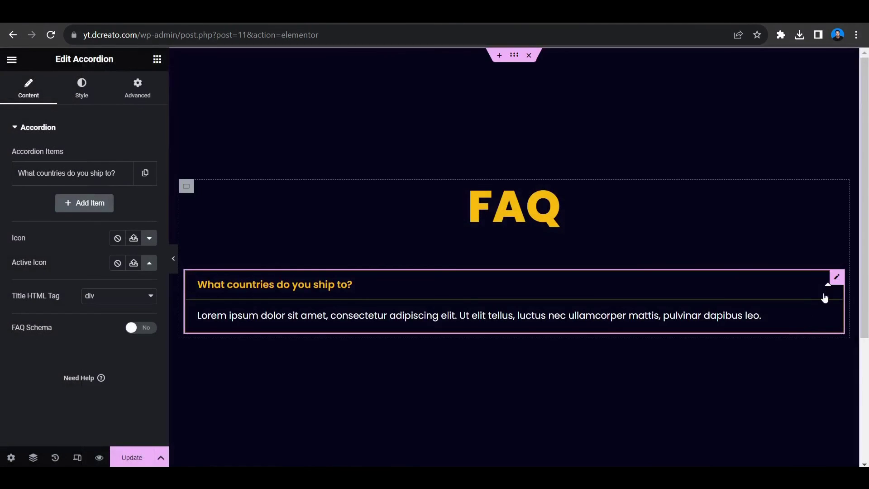
{"action": "left_click", "coordinate": [131, 458]}
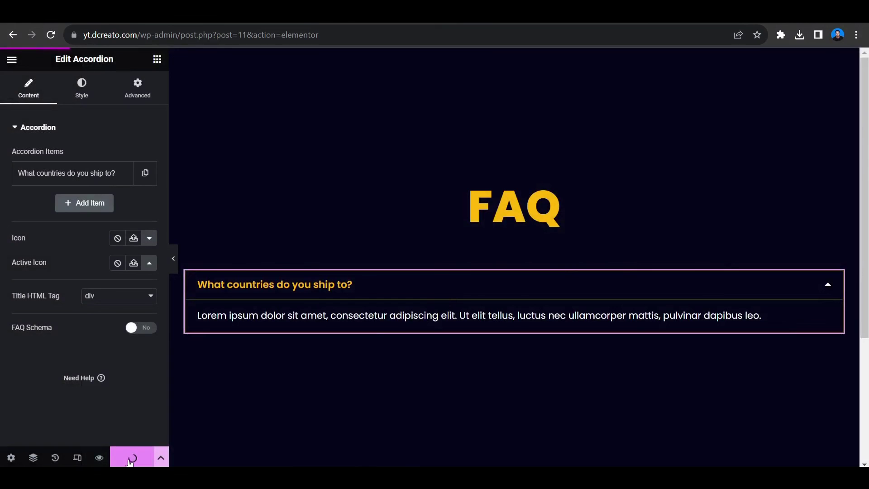
{"action": "left_click", "coordinate": [174, 259]}
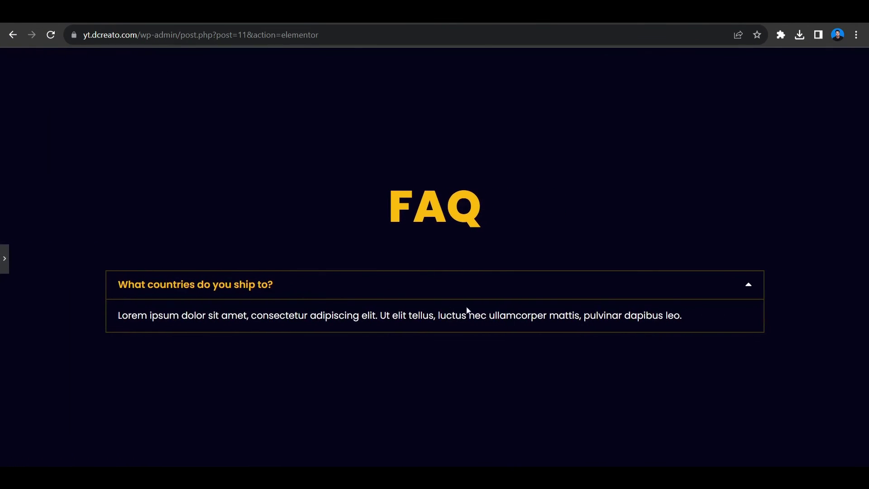
{"action": "left_click", "coordinate": [699, 289]}
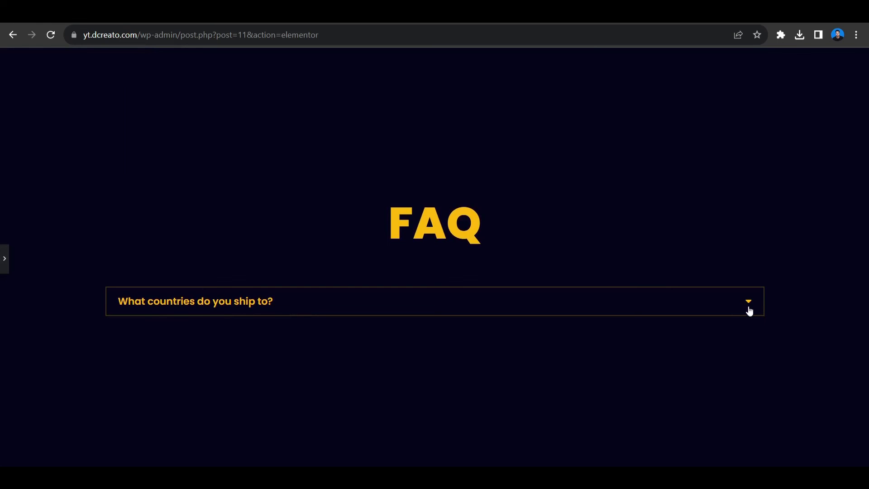
{"action": "left_click", "coordinate": [636, 304]}
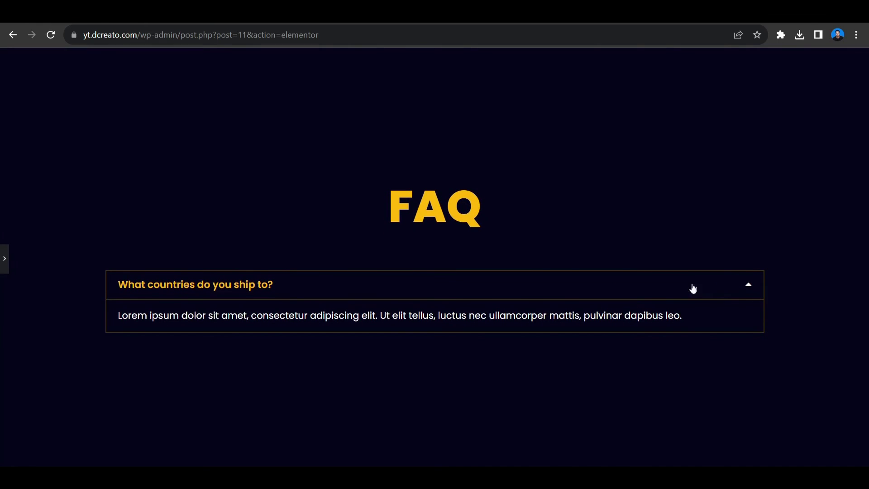
{"action": "left_click", "coordinate": [548, 293]}
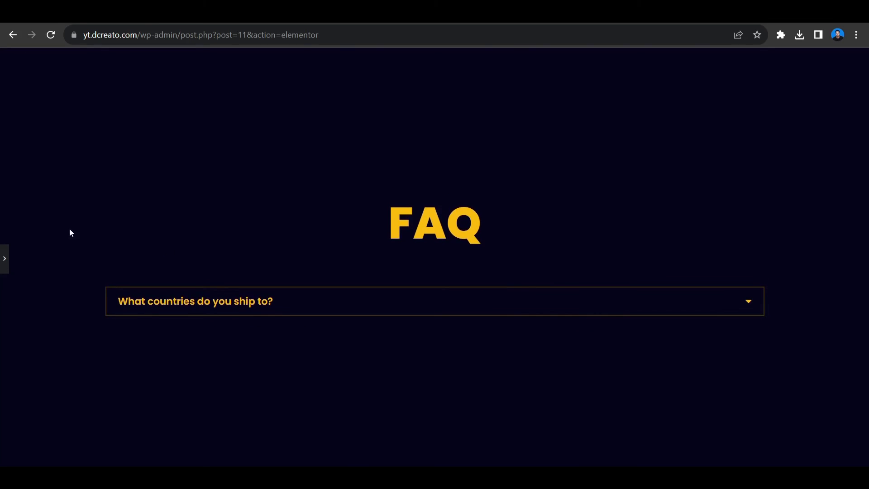
{"action": "left_click", "coordinate": [4, 260]}
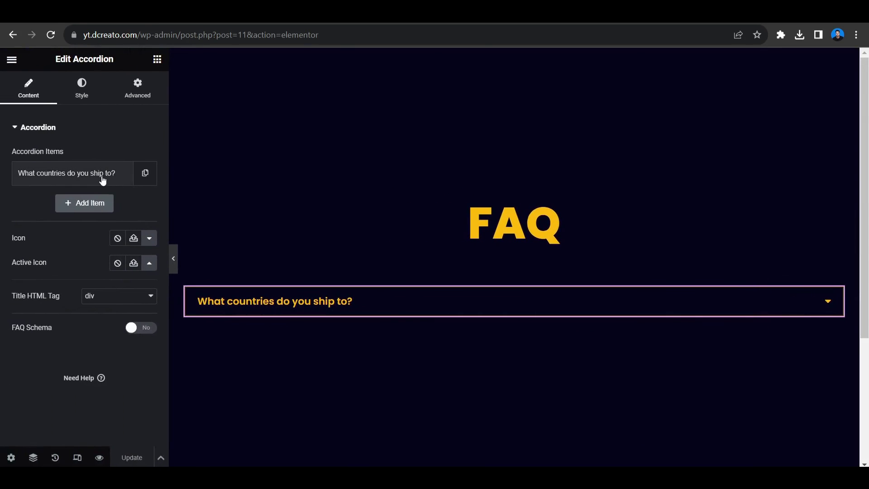
Duplicate the FAQ item three times to make four questions.
{"action": "left_click", "coordinate": [141, 177]}
{"action": "left_click", "coordinate": [122, 203]}
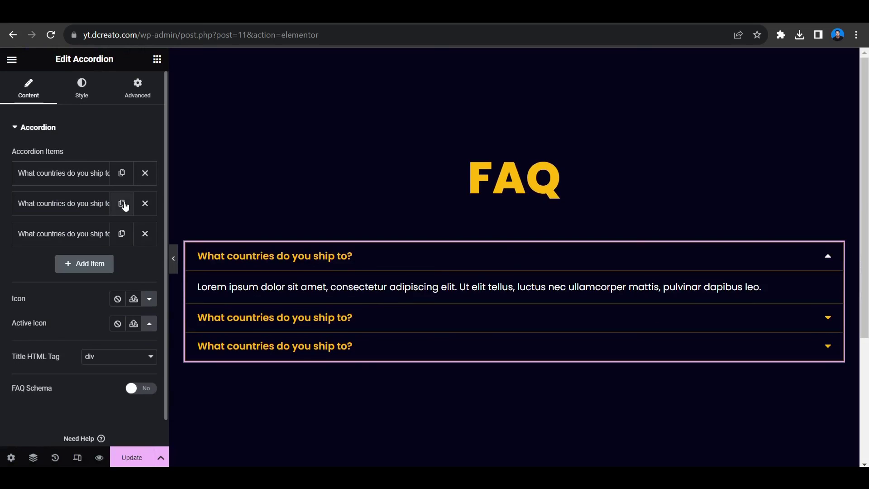
{"action": "left_click", "coordinate": [121, 233]}
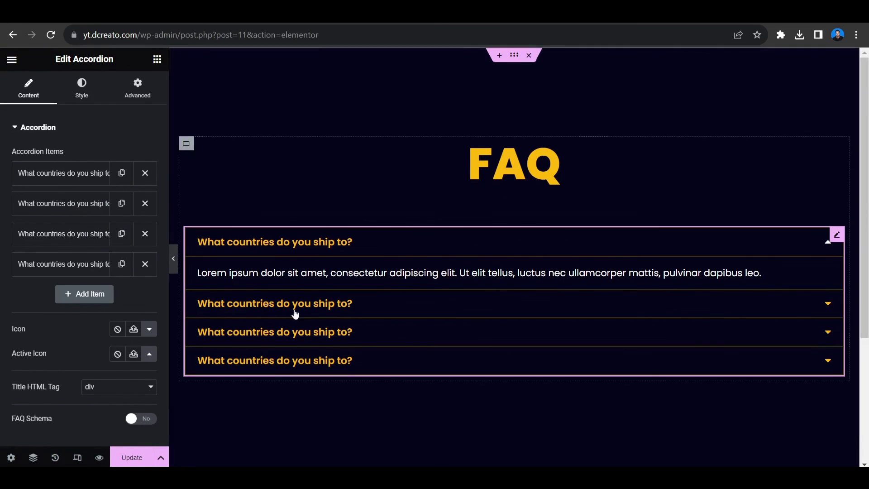
Review the first item's answer text, then save the page with Ctrl+S.
{"action": "left_click", "coordinate": [91, 175]}
{"action": "left_click_drag", "start_coordinate": [95, 384], "coordinate": [21, 310]}
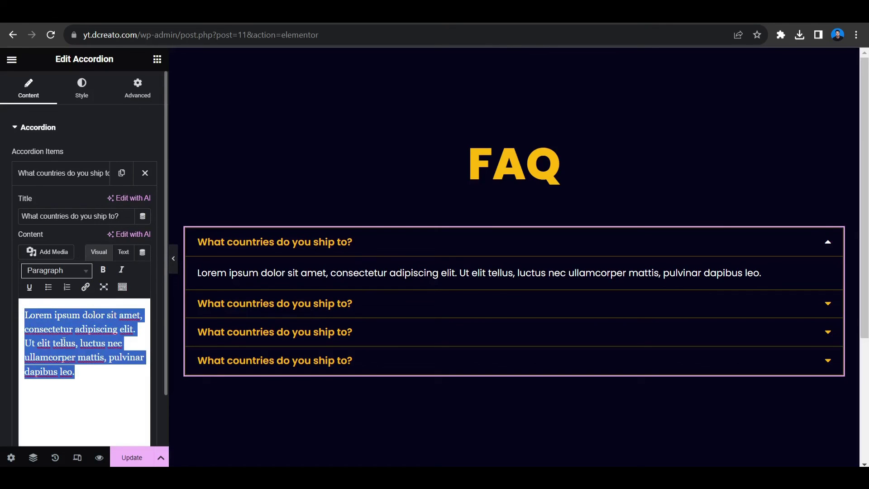
{"action": "left_click", "coordinate": [95, 213]}
{"action": "left_click", "coordinate": [79, 358]}
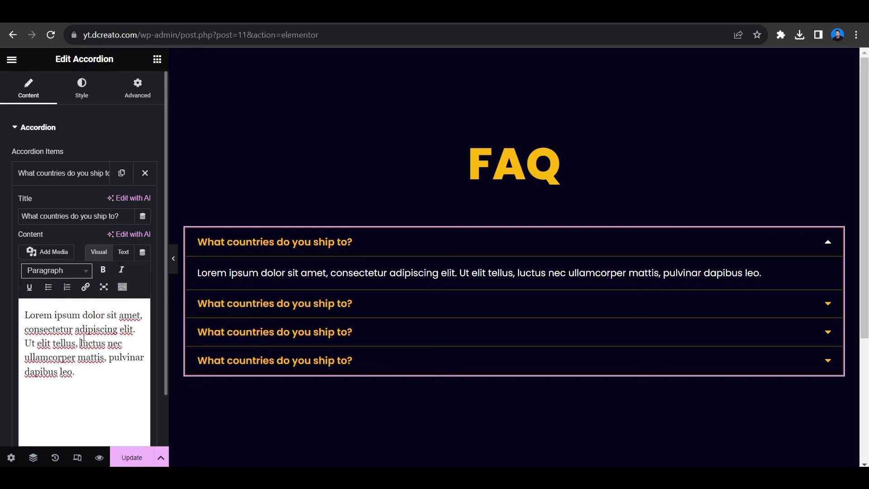
{"action": "left_click", "coordinate": [85, 172]}
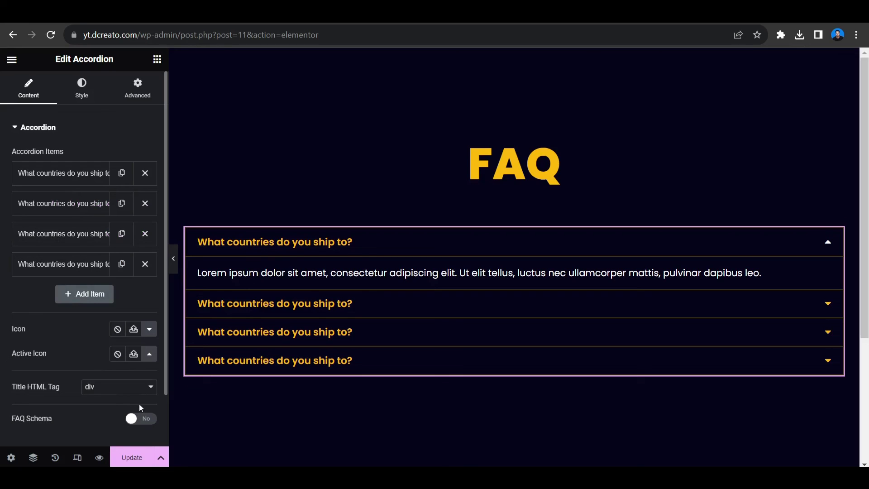
{"action": "key", "text": "ctrl+s"}
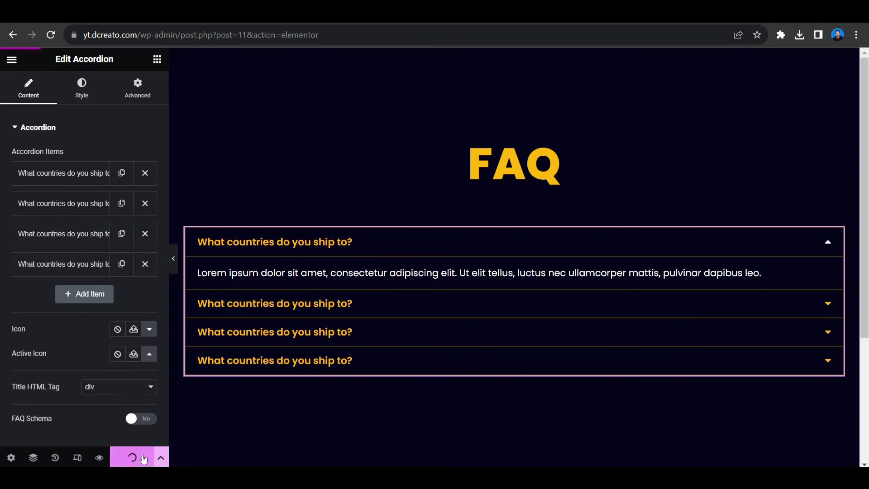
Preview the live page, scrolling through the FAQ heading and four questions.
{"action": "left_click", "coordinate": [100, 459]}
{"action": "scroll", "coordinate": [578, 191], "scroll_direction": "down", "scroll_amount": 1}
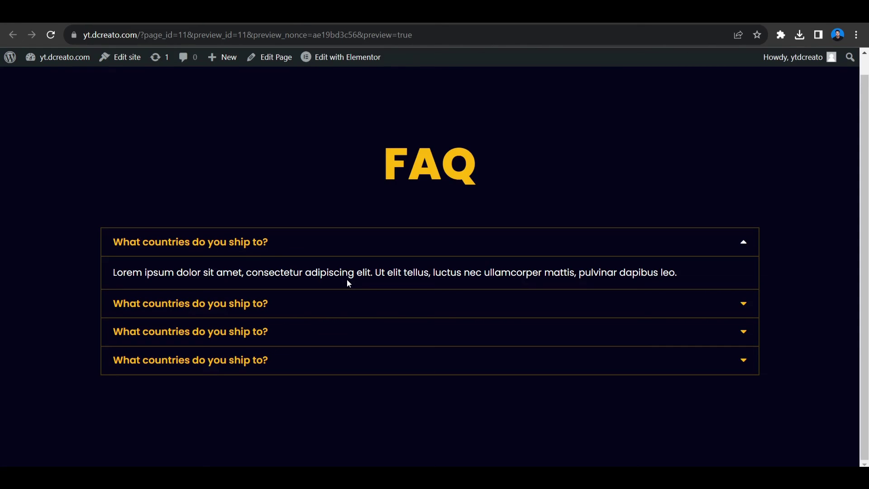
{"action": "scroll", "coordinate": [384, 254], "scroll_direction": "up", "scroll_amount": 1}
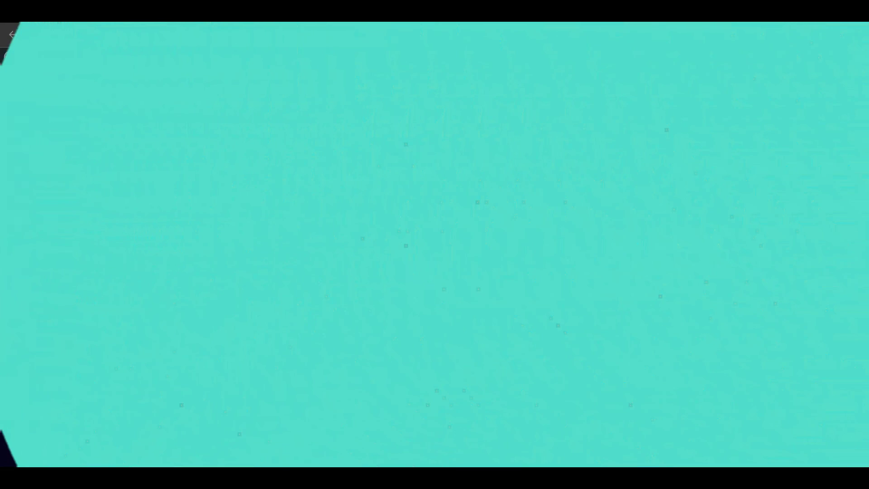